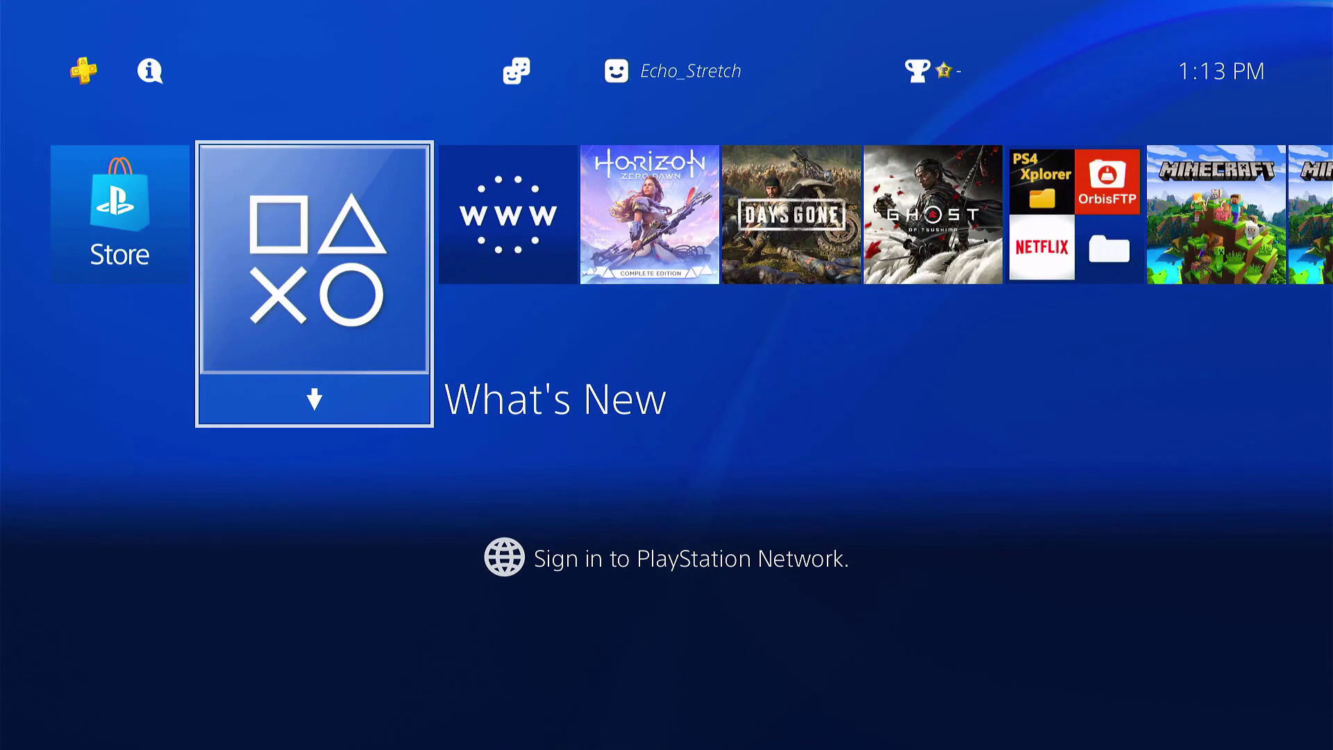
Open Settings from the function row and scroll down toward Remote Play Connection Settings
key("Up")
key("Return")
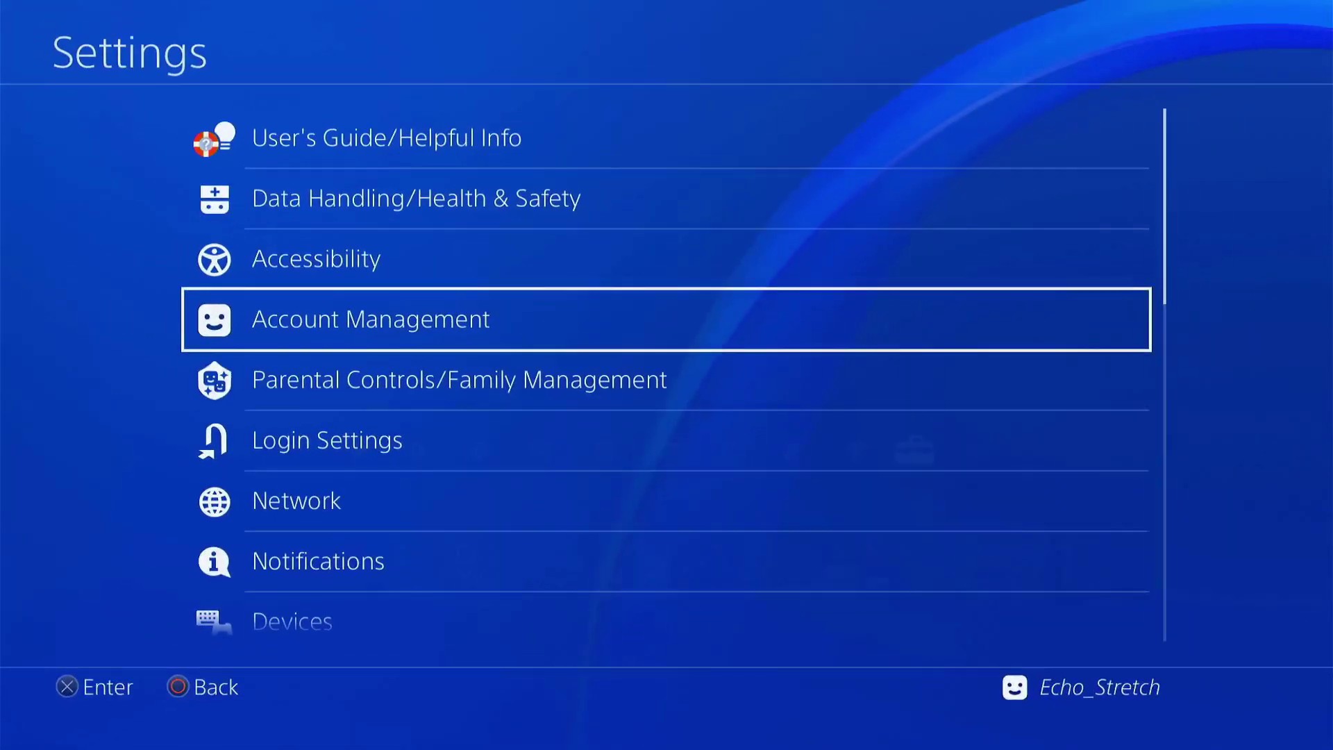
key("Down")
key("Down")
key("Down")
key("Down")
key("Down")
key("Down")
key("Down")
key("Down")
key("Down")
key("Down")
key("Down")
key("Down")
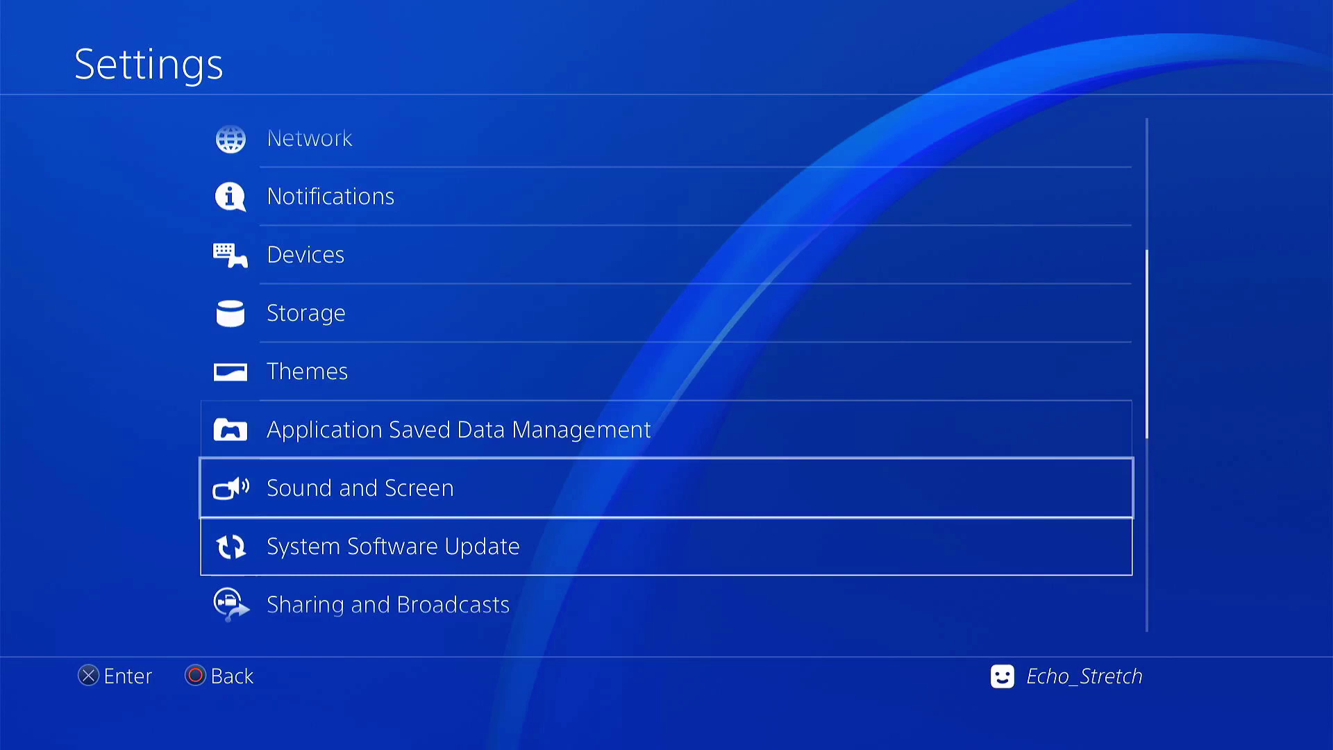
key("Down")
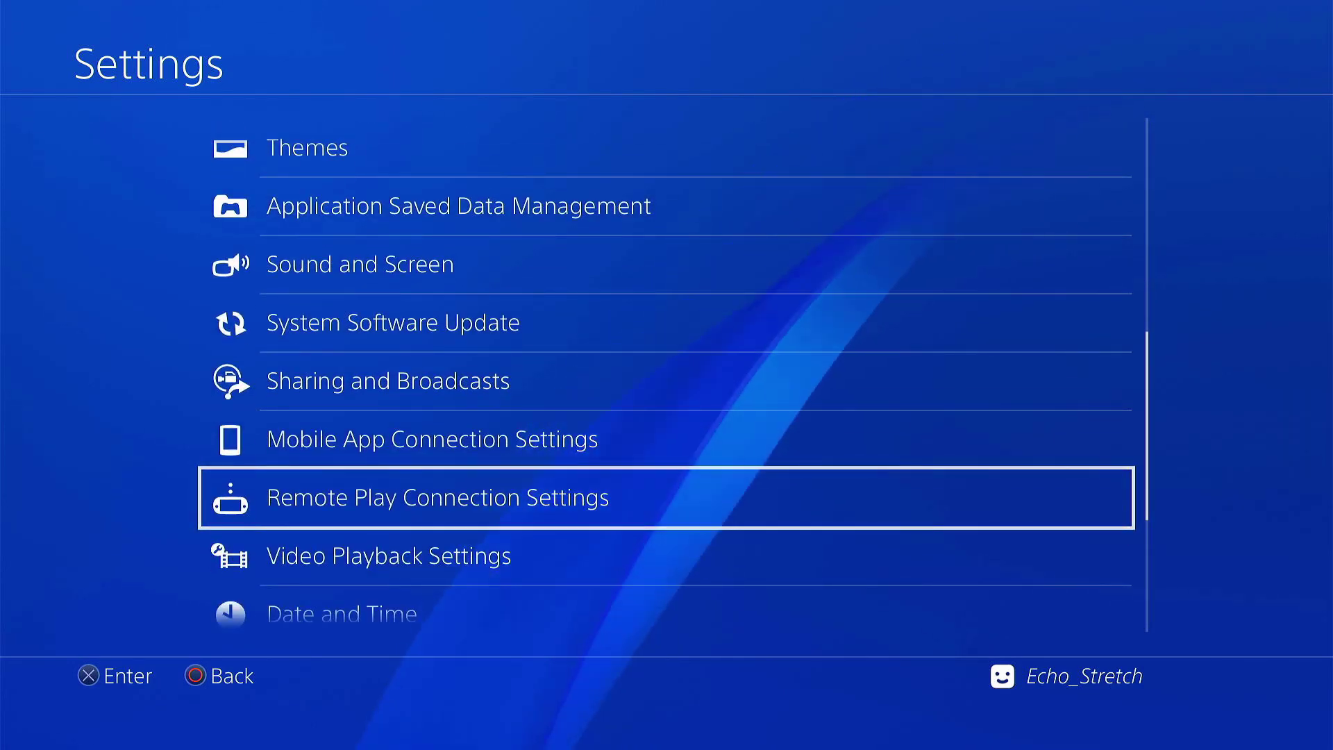
Enter Remote Play Connection Settings and confirm Enable Remote Play is ticked
key("Return")
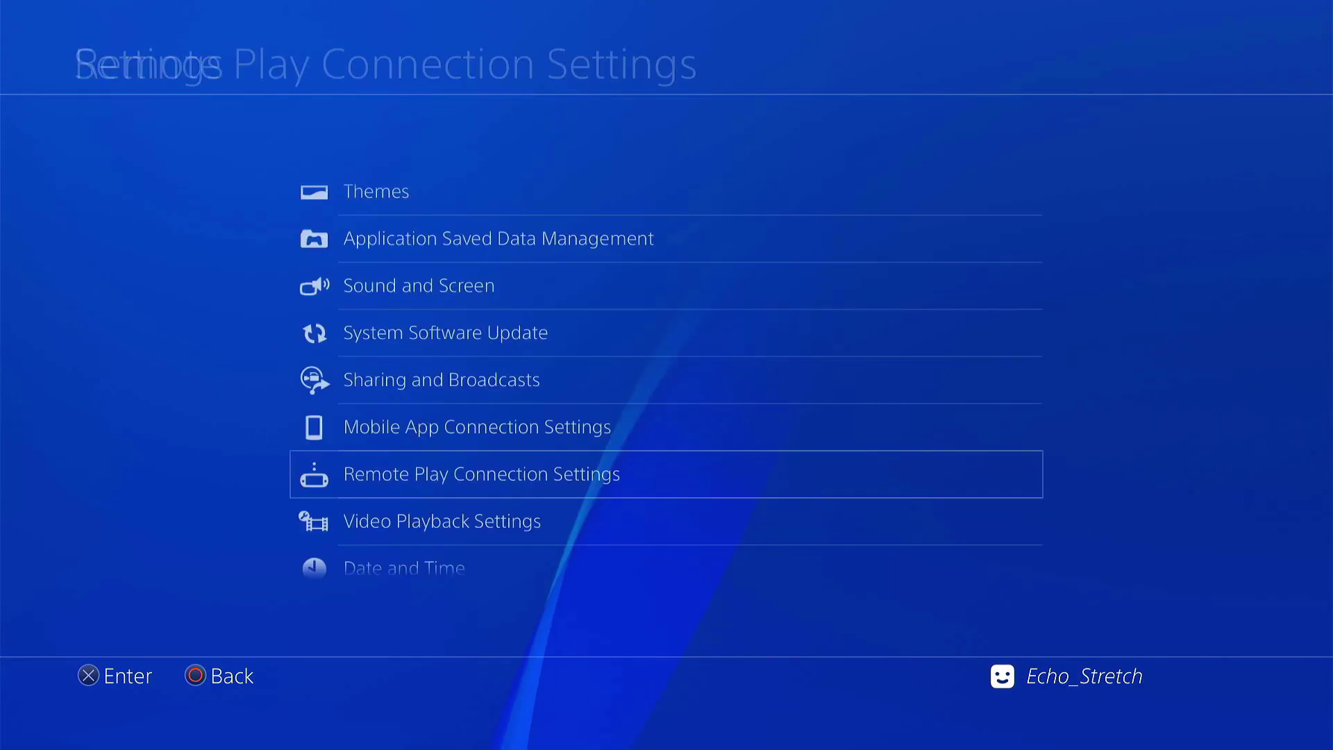
key("Down")
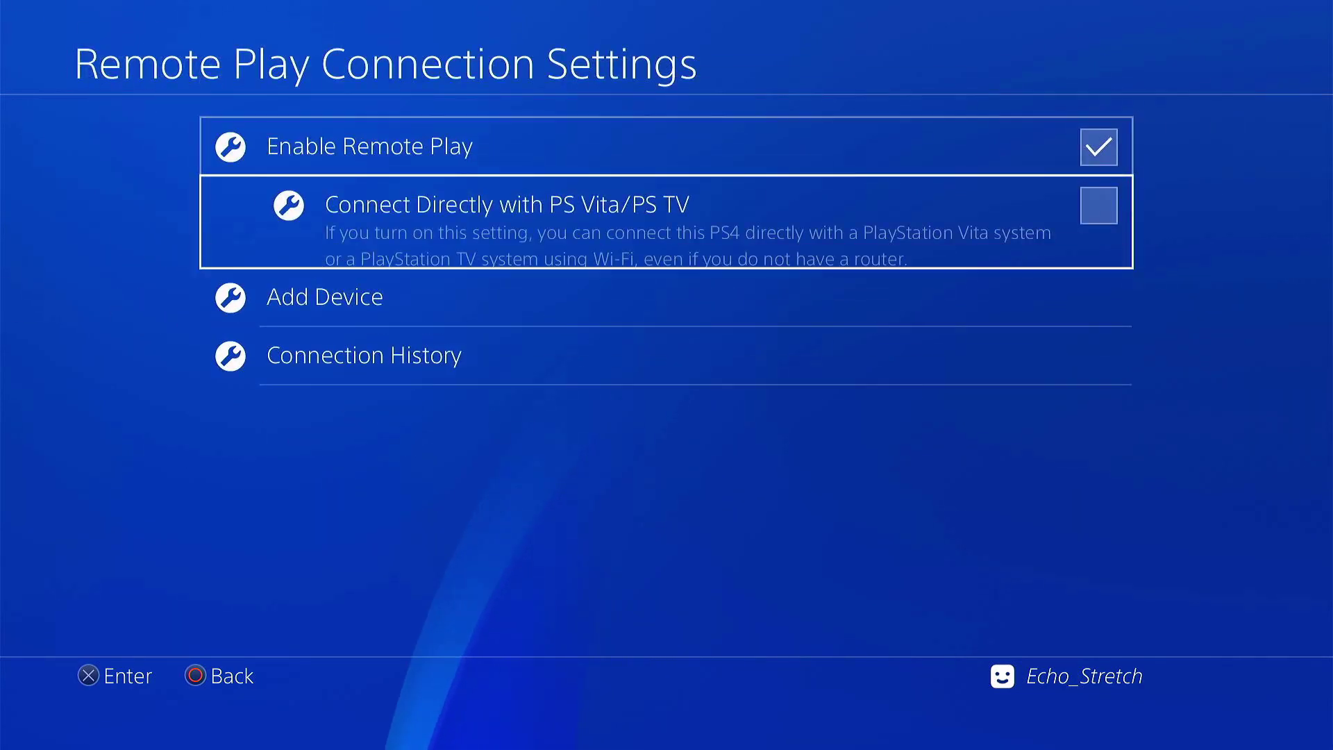
key("Up")
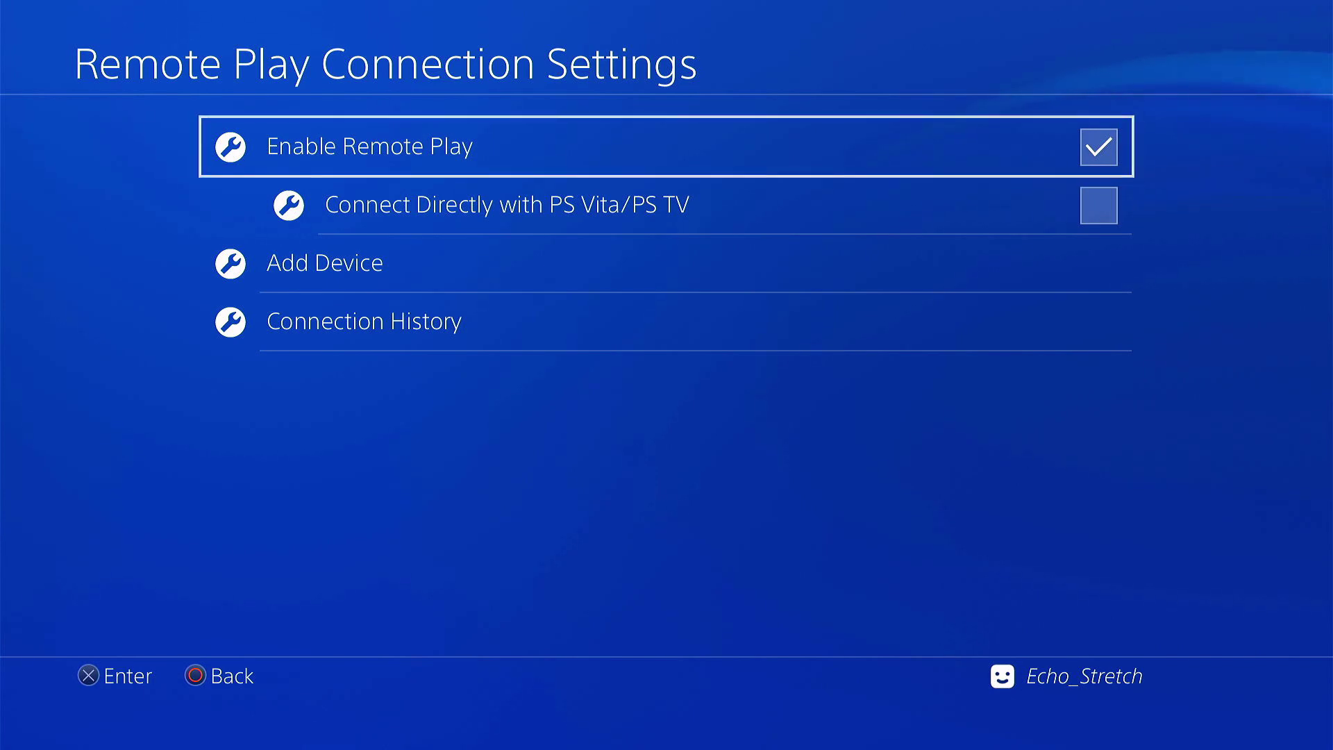
Leave Settings for the home screen and launch the Internet Browser (www) tile
key("Escape")
key("Escape")
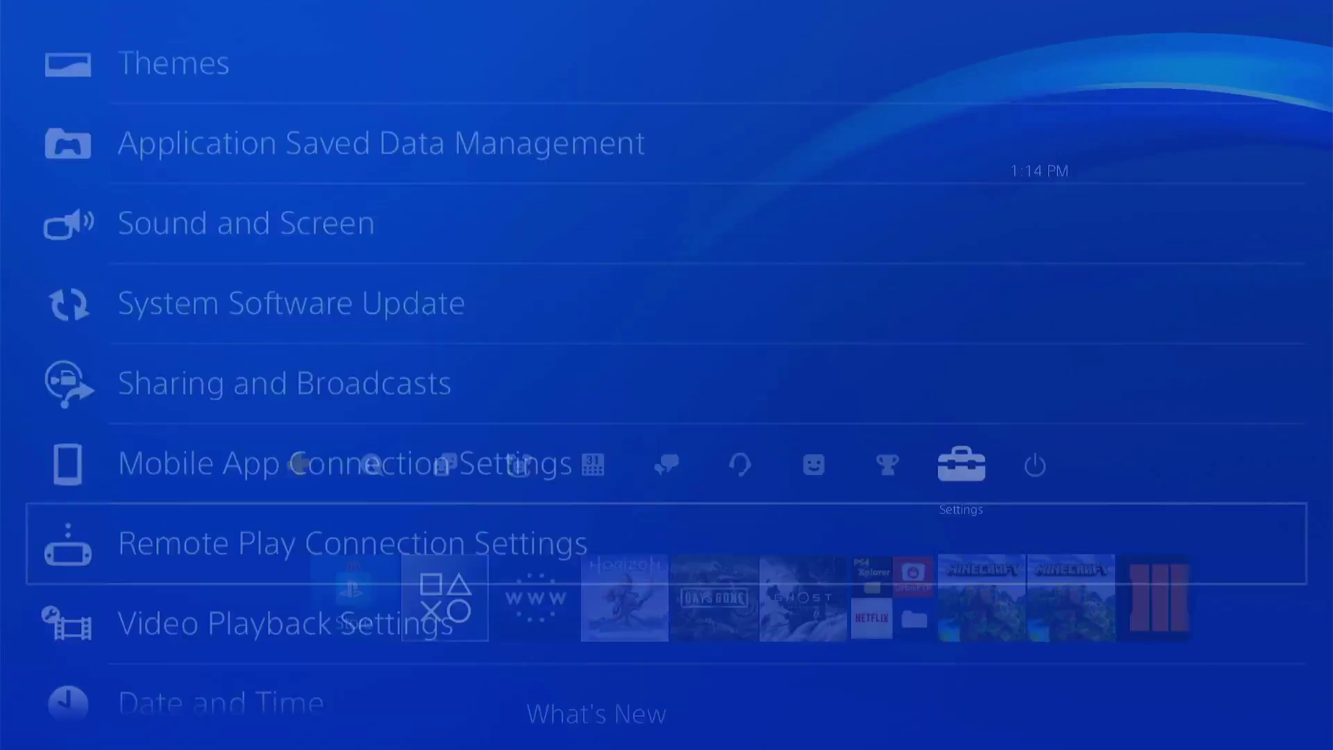
key("Right")
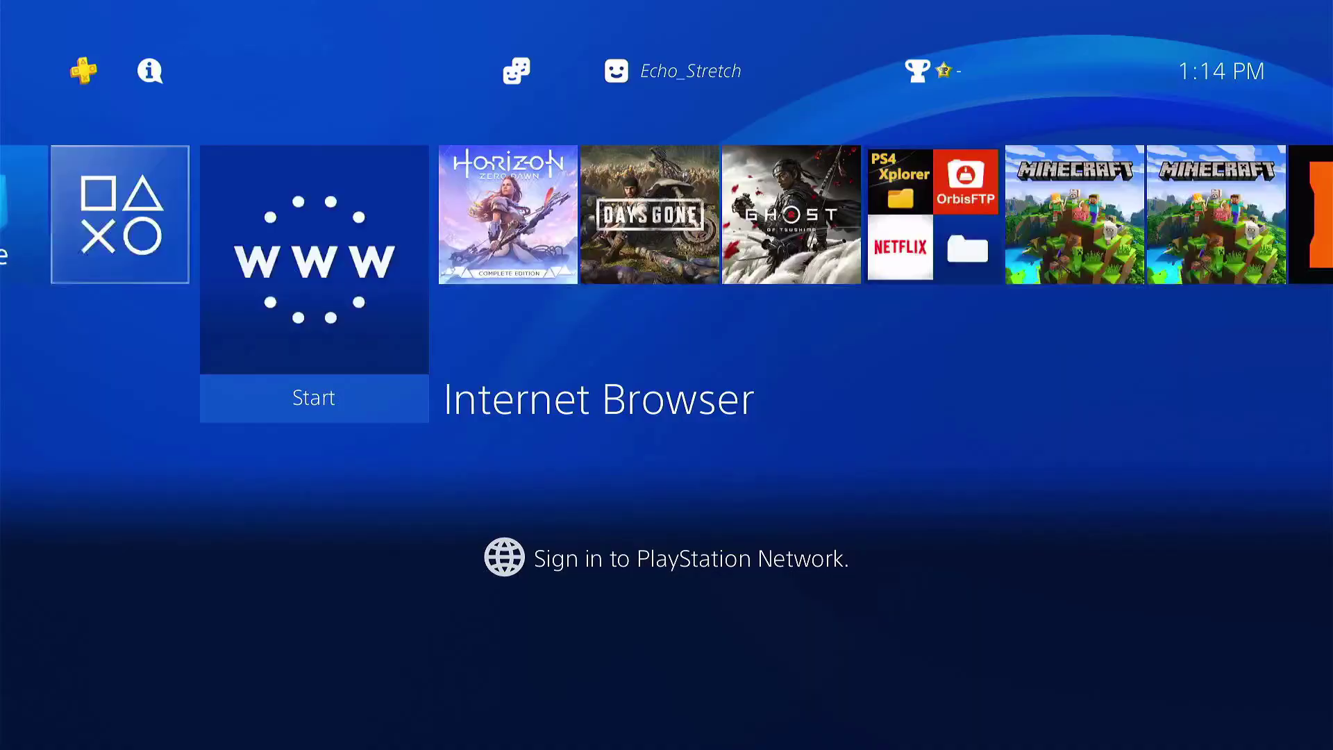
key("Return")
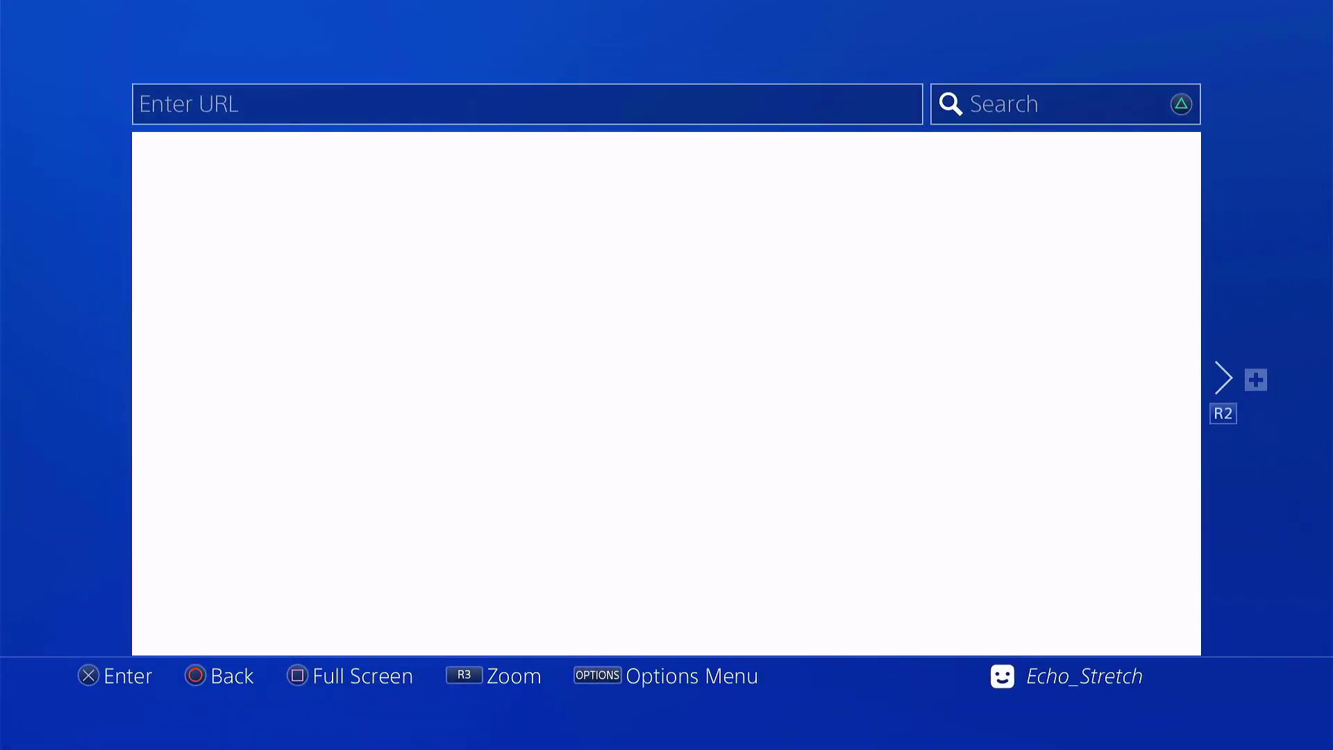
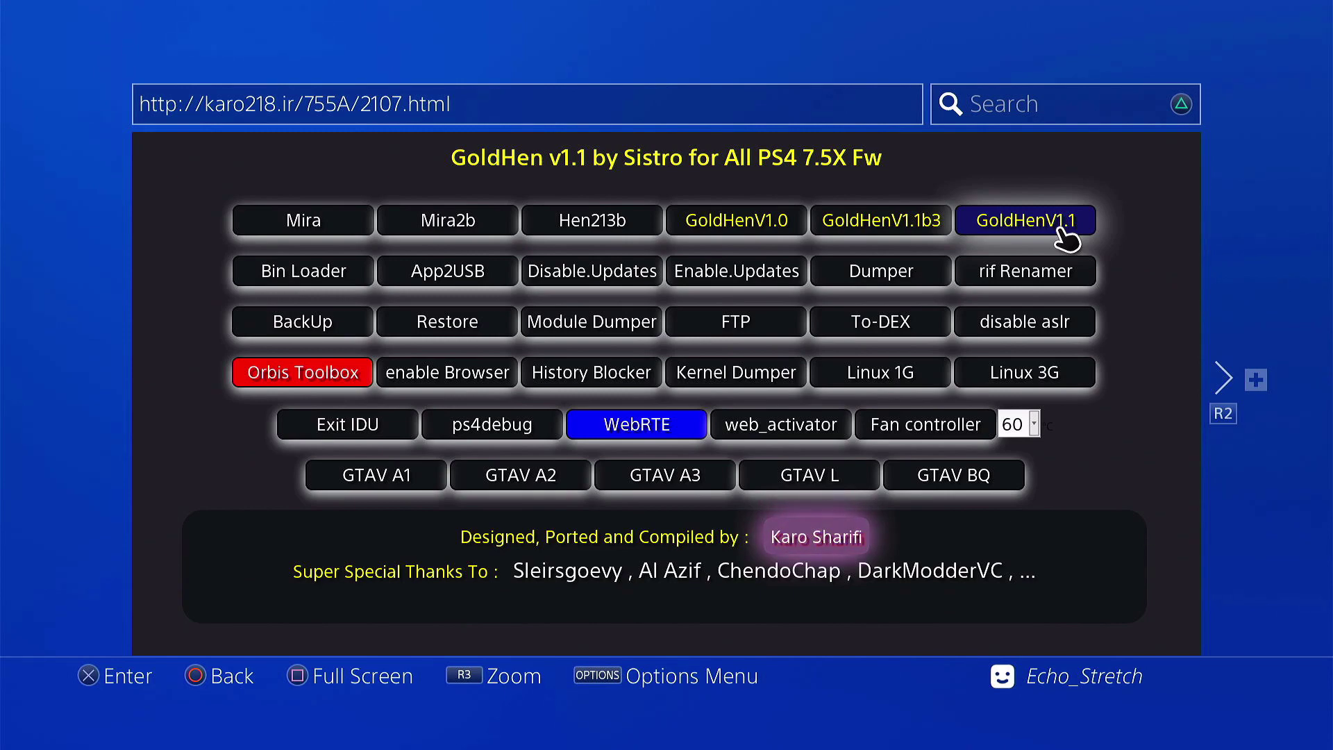
Check the PS4's connection status under Settings > Network to confirm IP 10.0.0.231, then return to Settings
key("super")
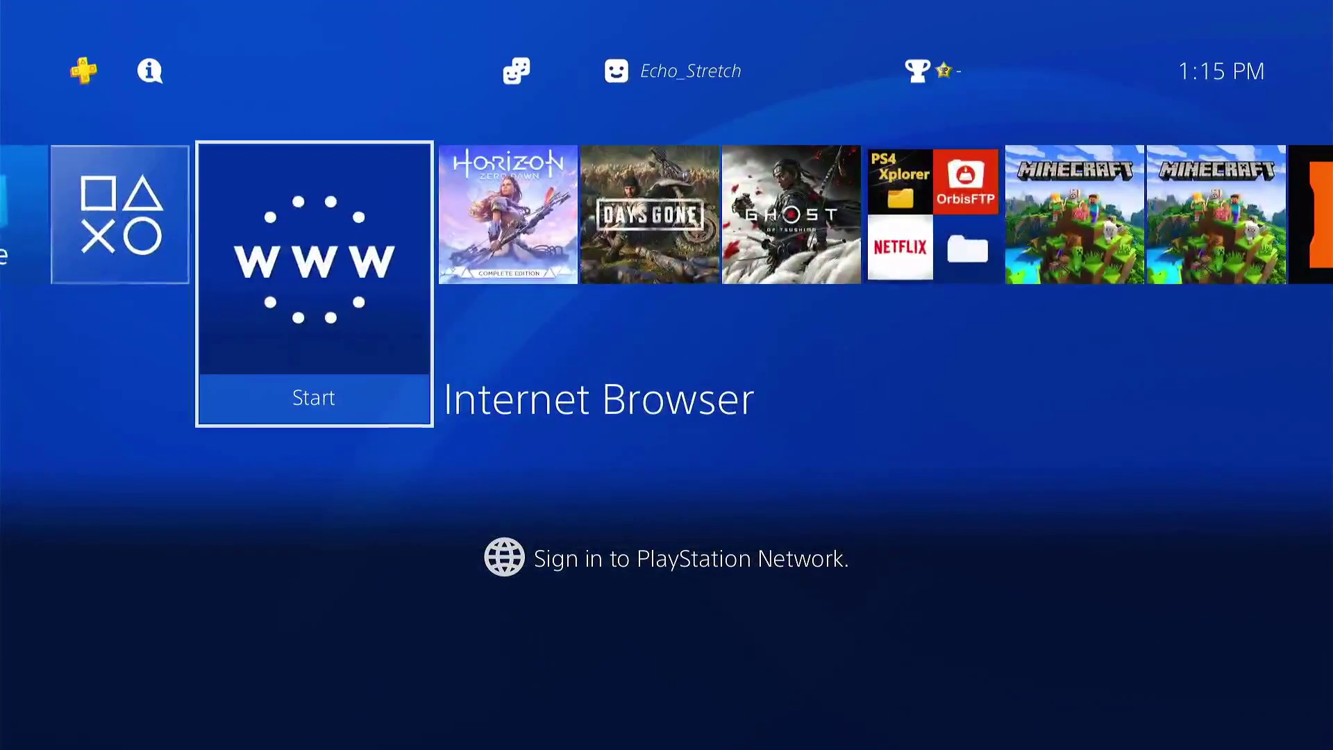
key("Up")
key("Return")
key("Down")
key("Down")
key("Down")
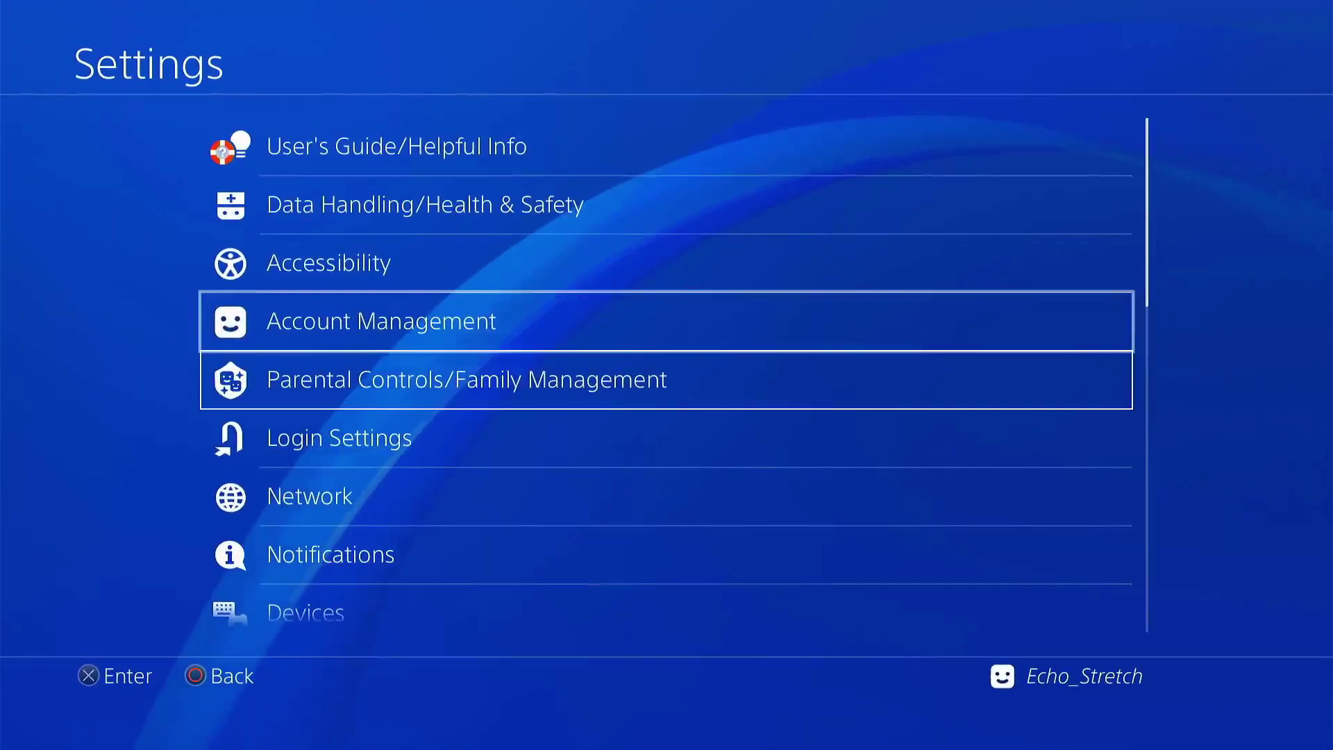
key("Return")
key("Escape")
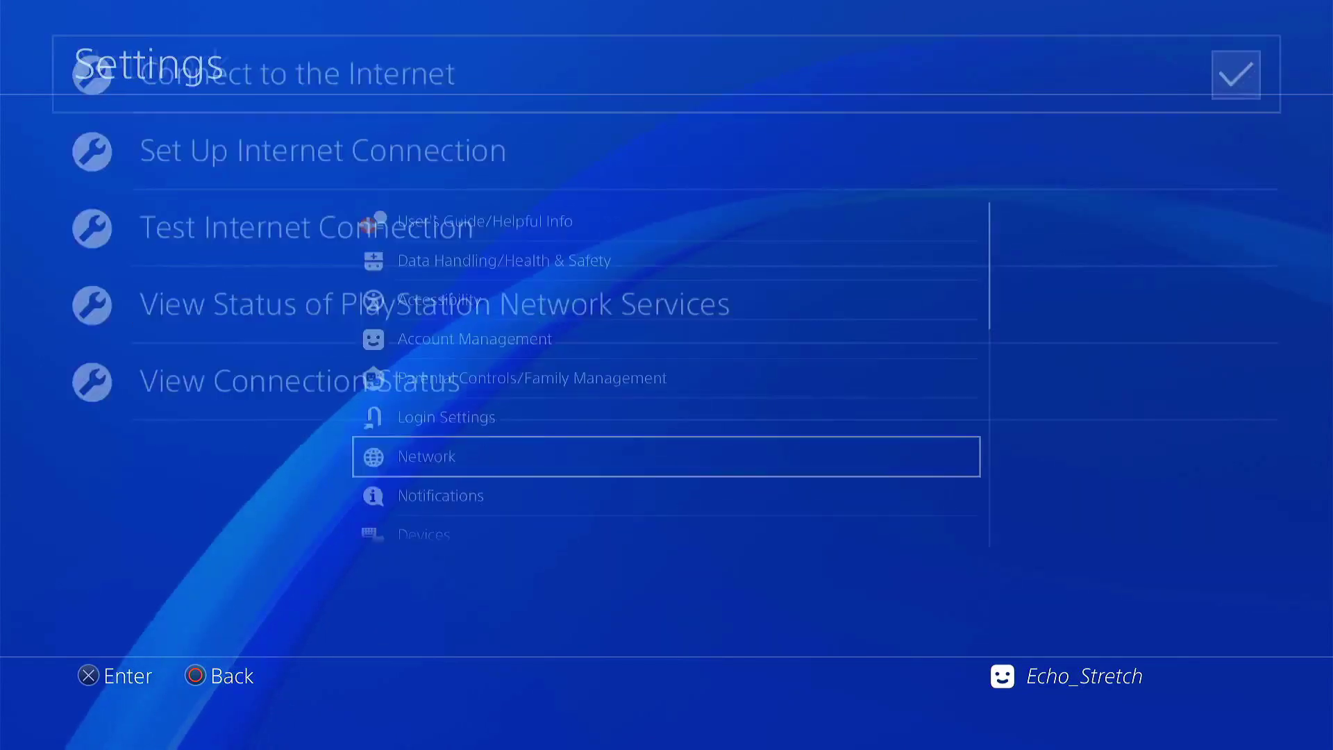
key("Return")
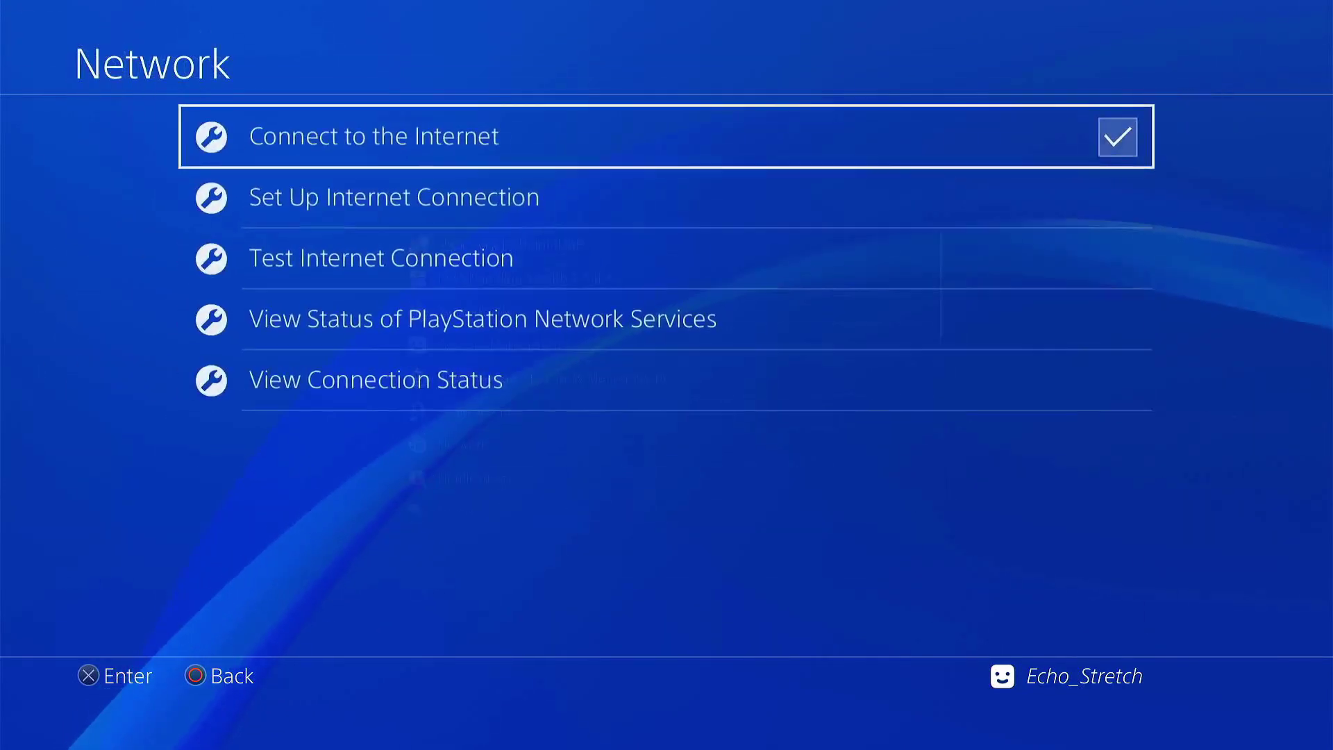
key("Down")
key("Down")
key("Down")
key("Down")
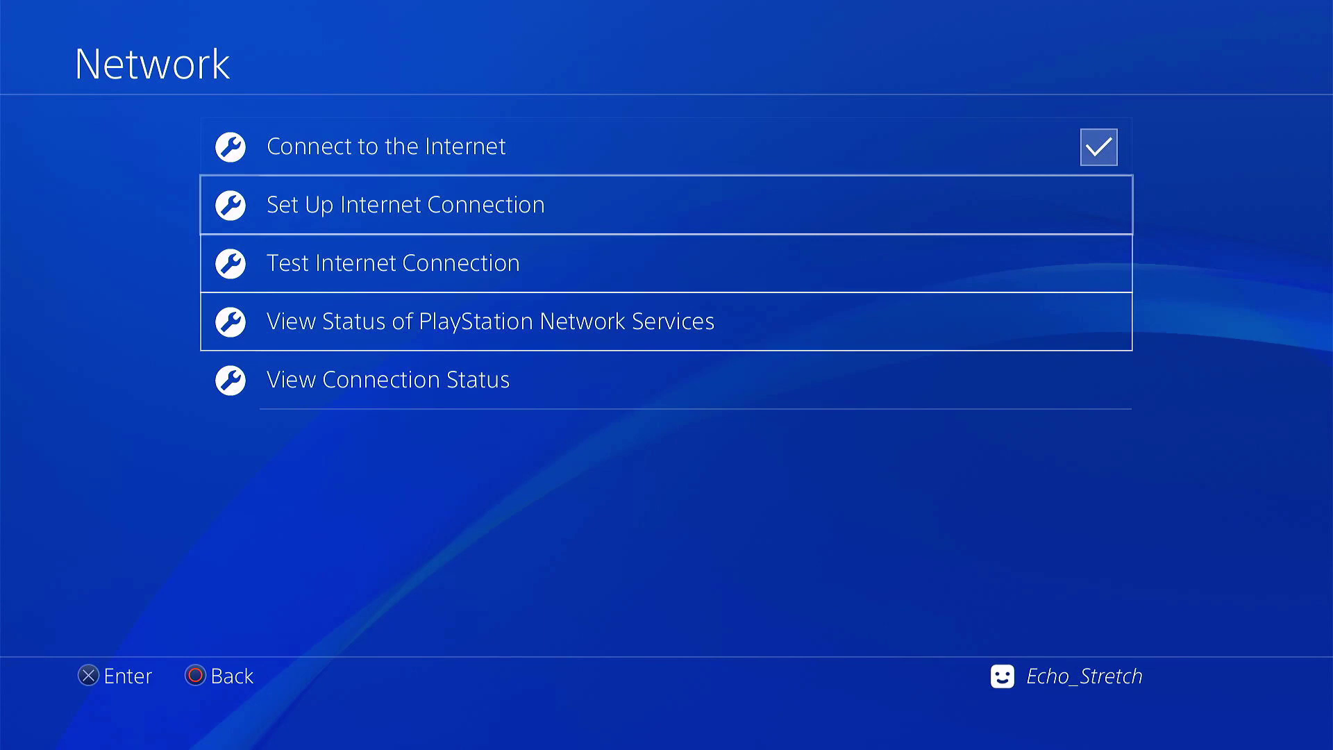
key("Return")
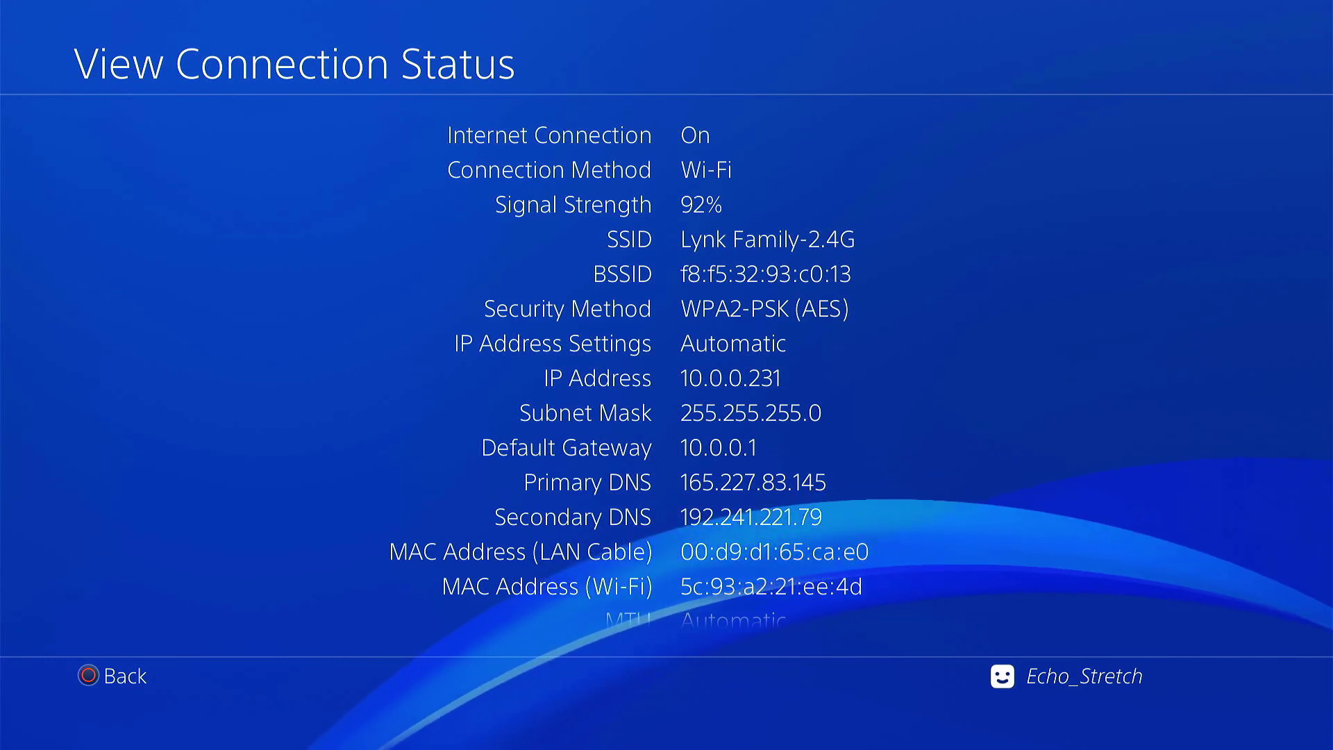
key("Escape")
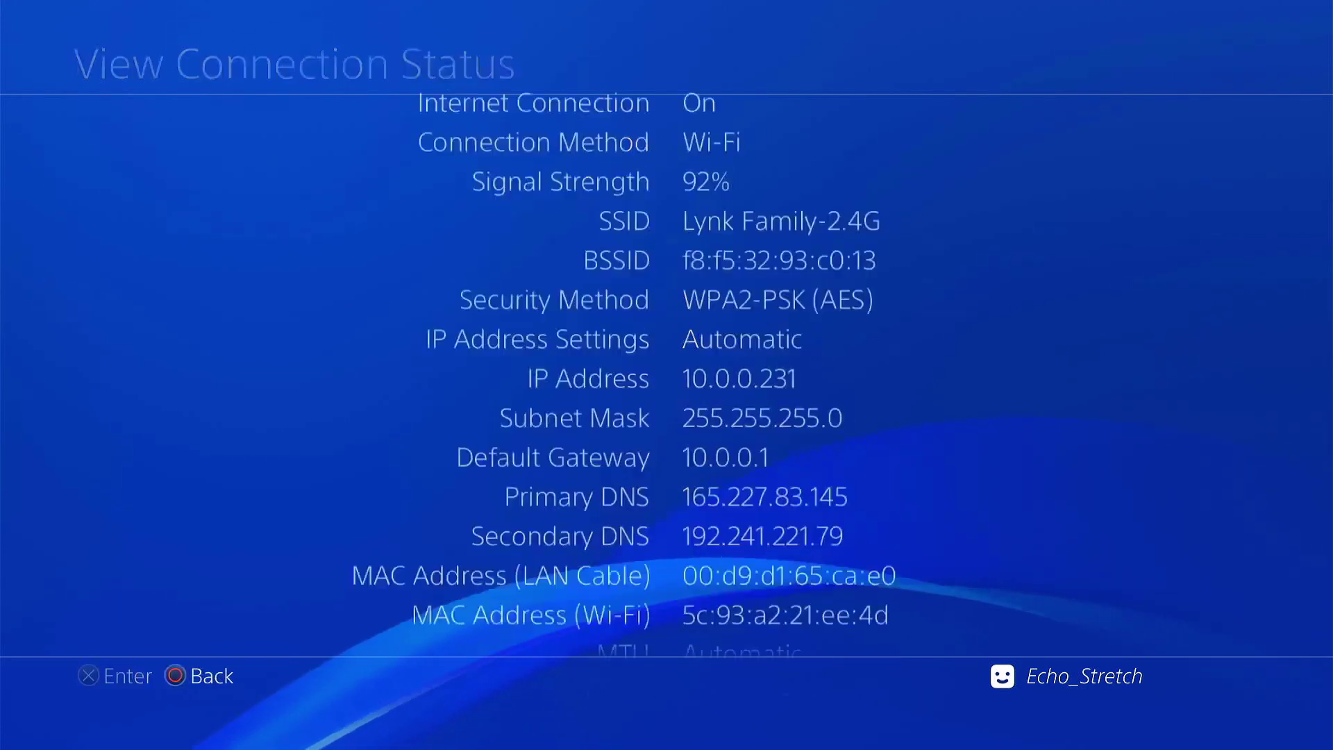
key("Escape")
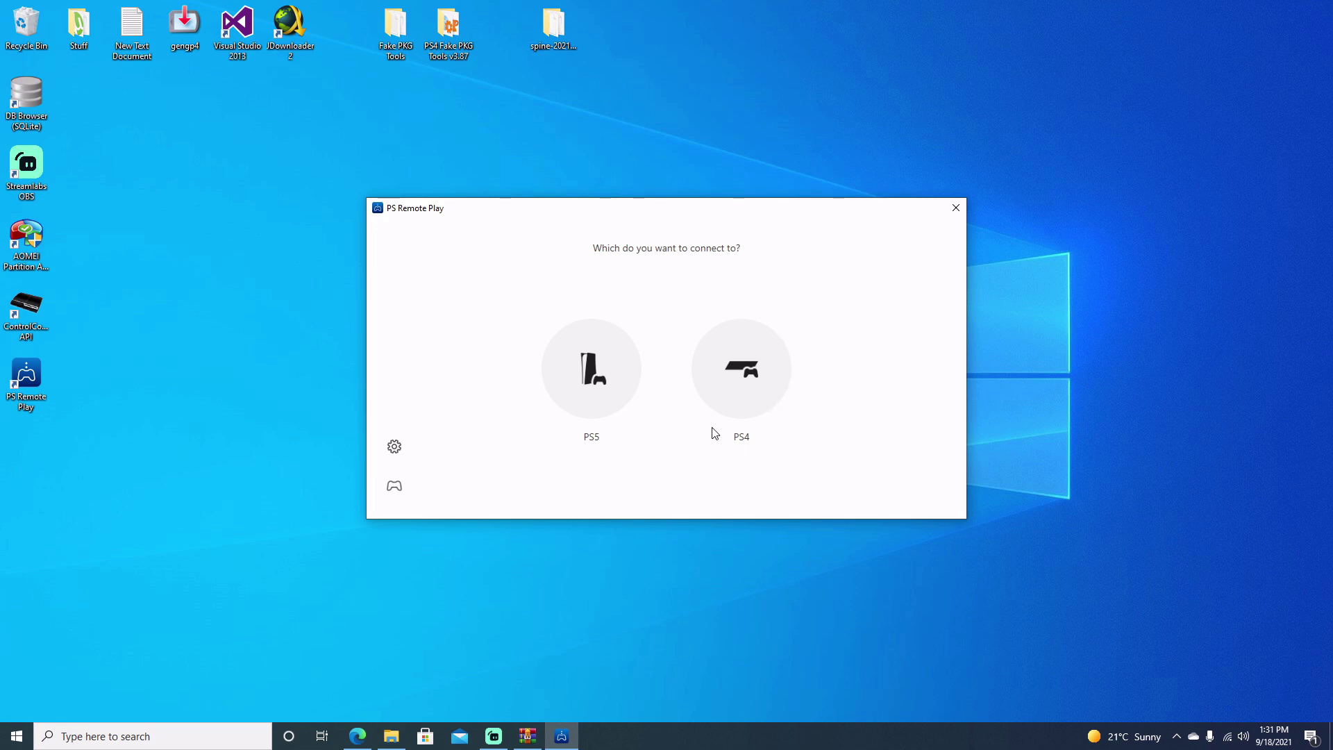
Choose PS4 as the console and start linking it manually with a registration number
left_click(746, 362)
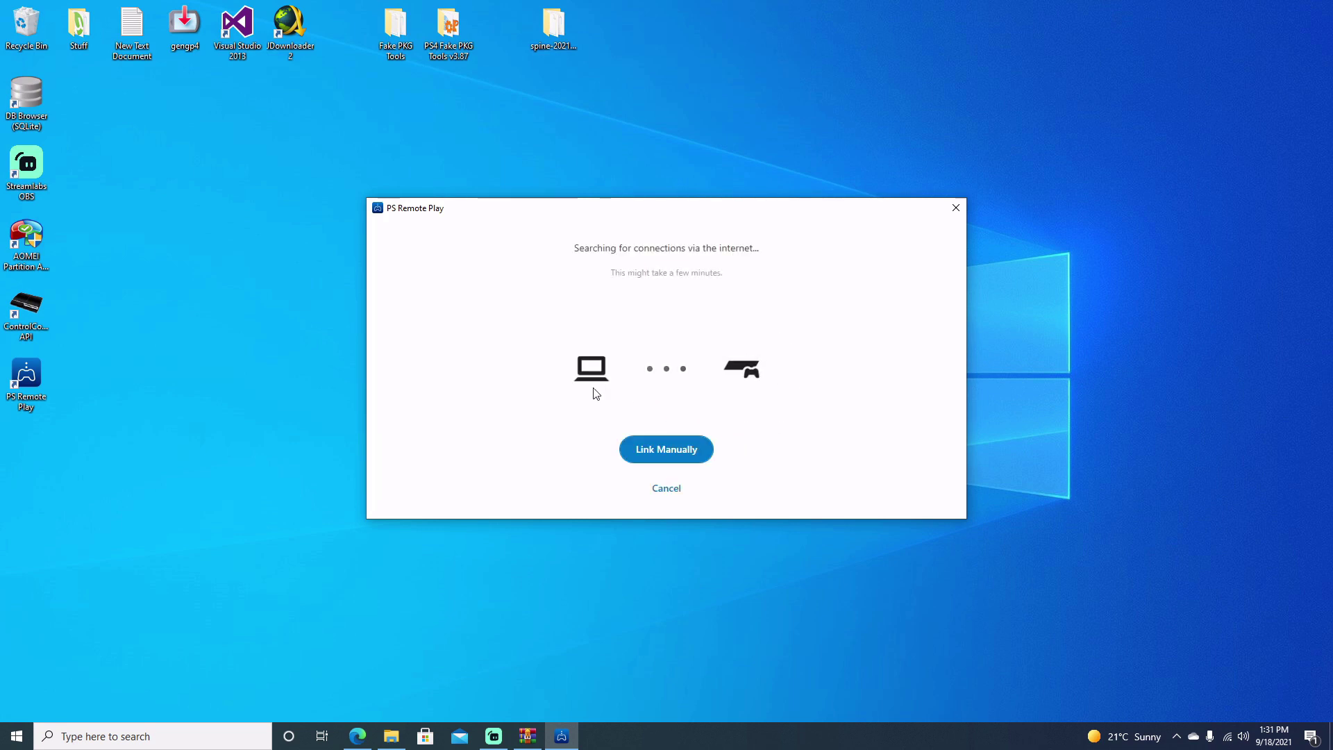
left_click(697, 453)
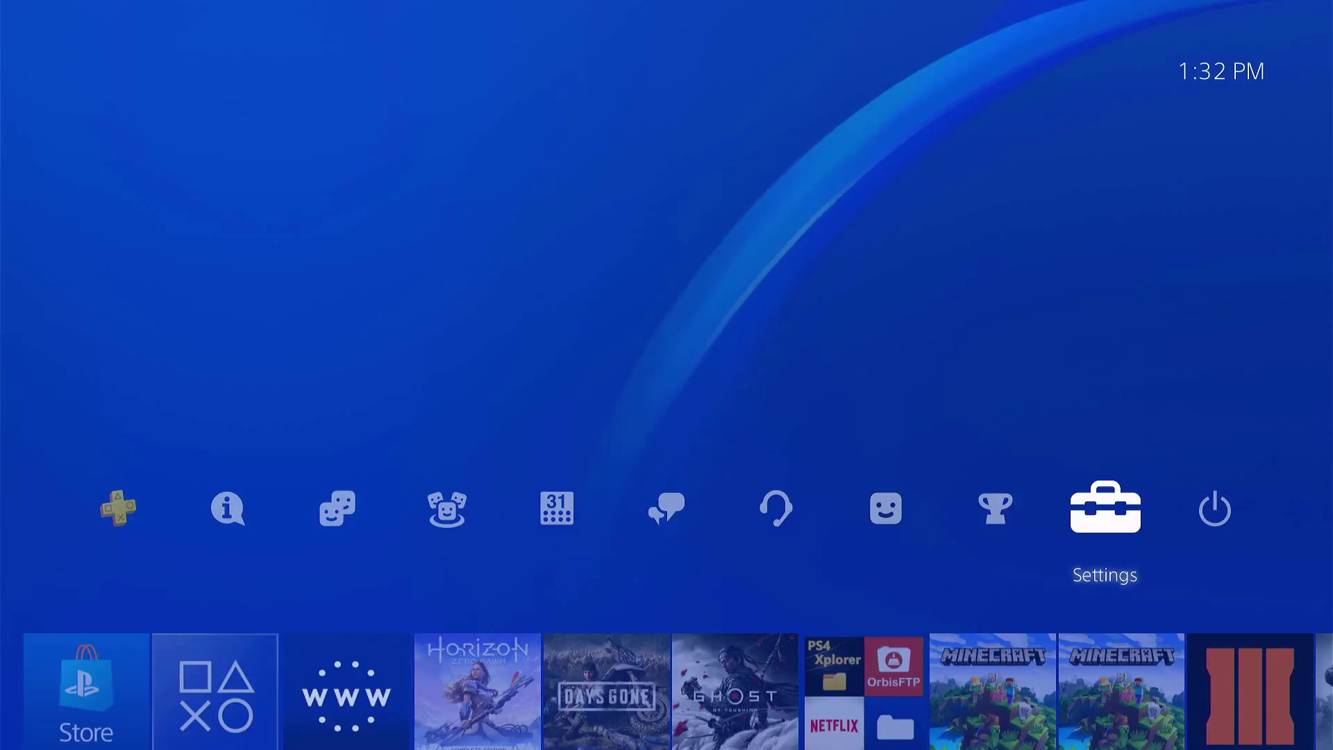
Open Remote Play Connection Settings > Add Device on the PS4 to show an eight-digit pairing number
key("Down")
key("Down")
key("Down")
key("Down")
key("Down")
key("Down")
key("Down")
key("Down")
key("Down")
key("Down")
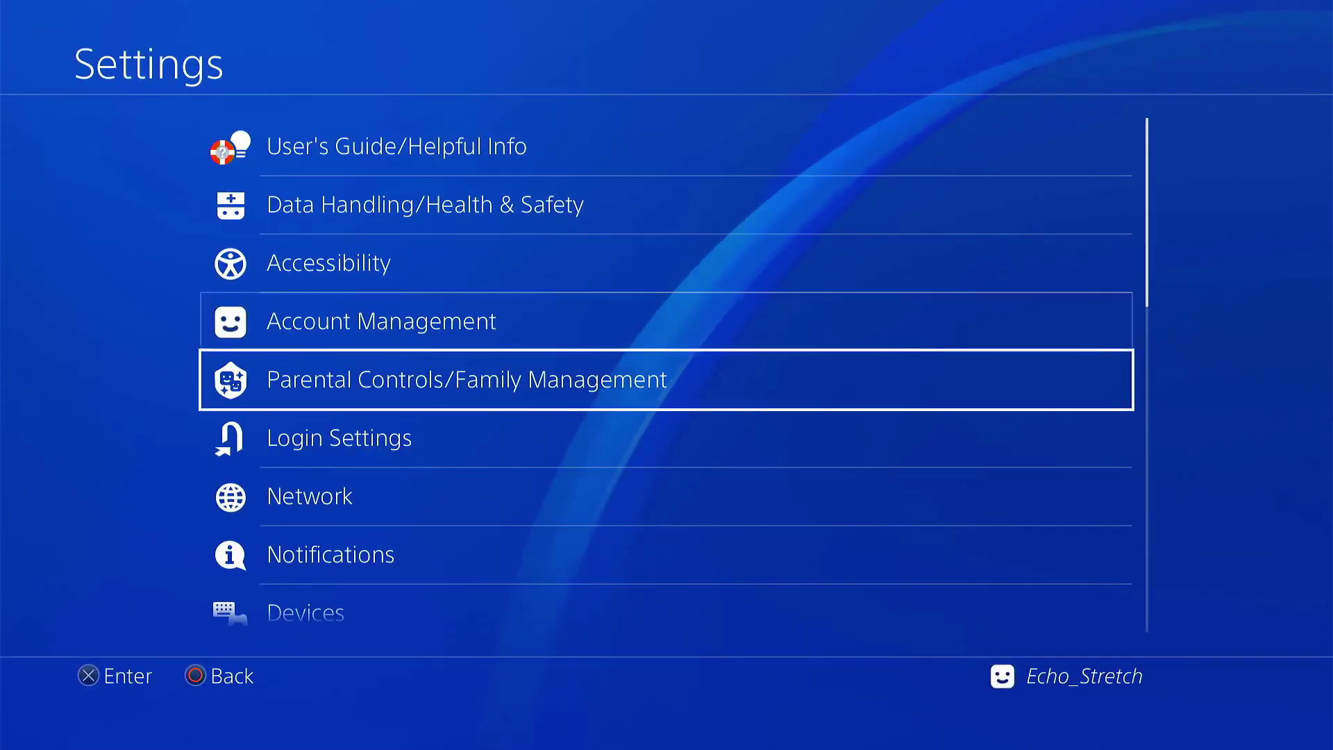
key("Down")
key("Down")
key("Down")
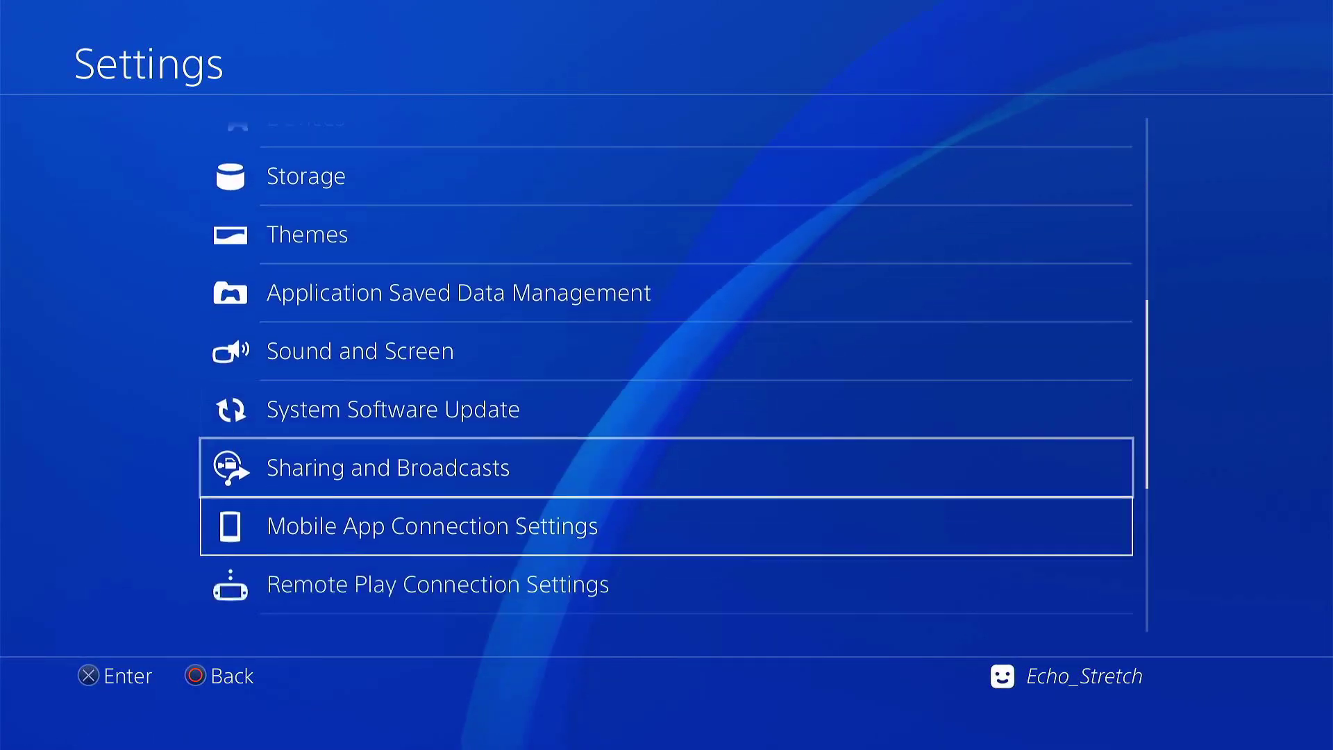
key("Return")
key("Down")
key("Down")
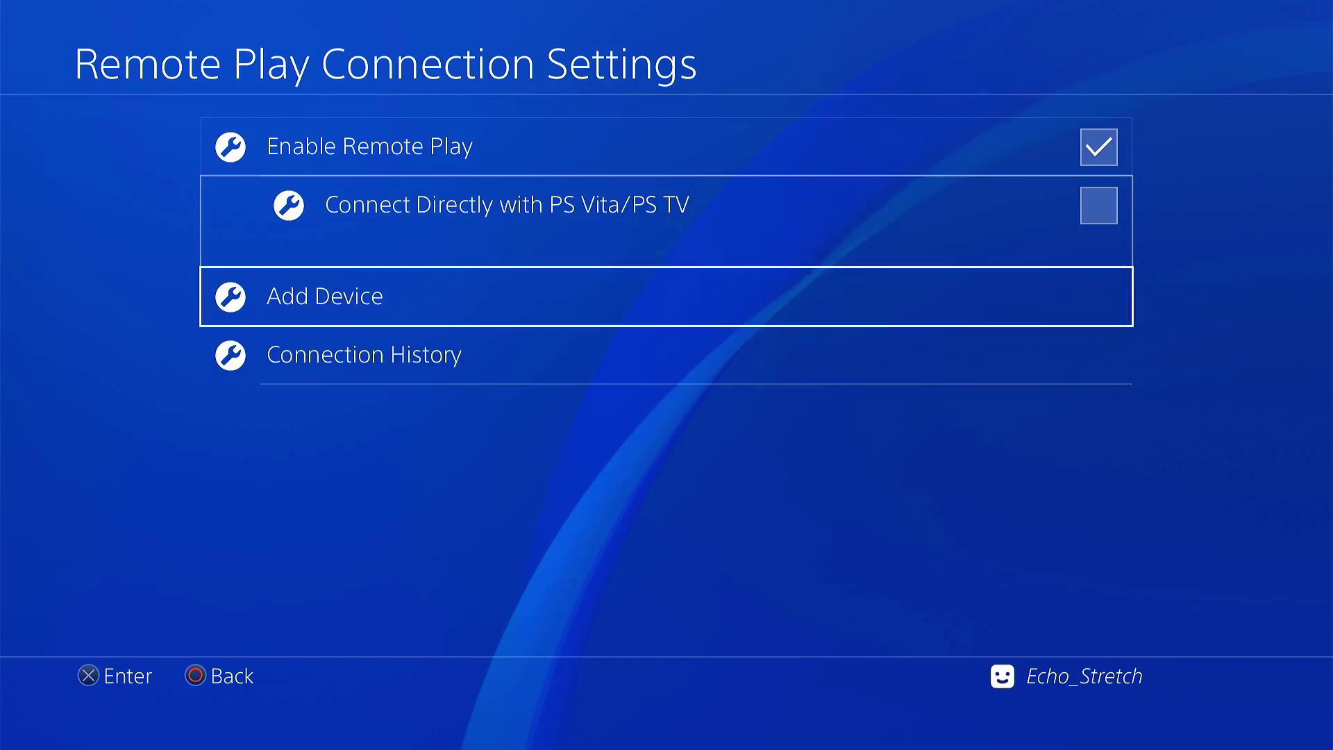
key("Return")
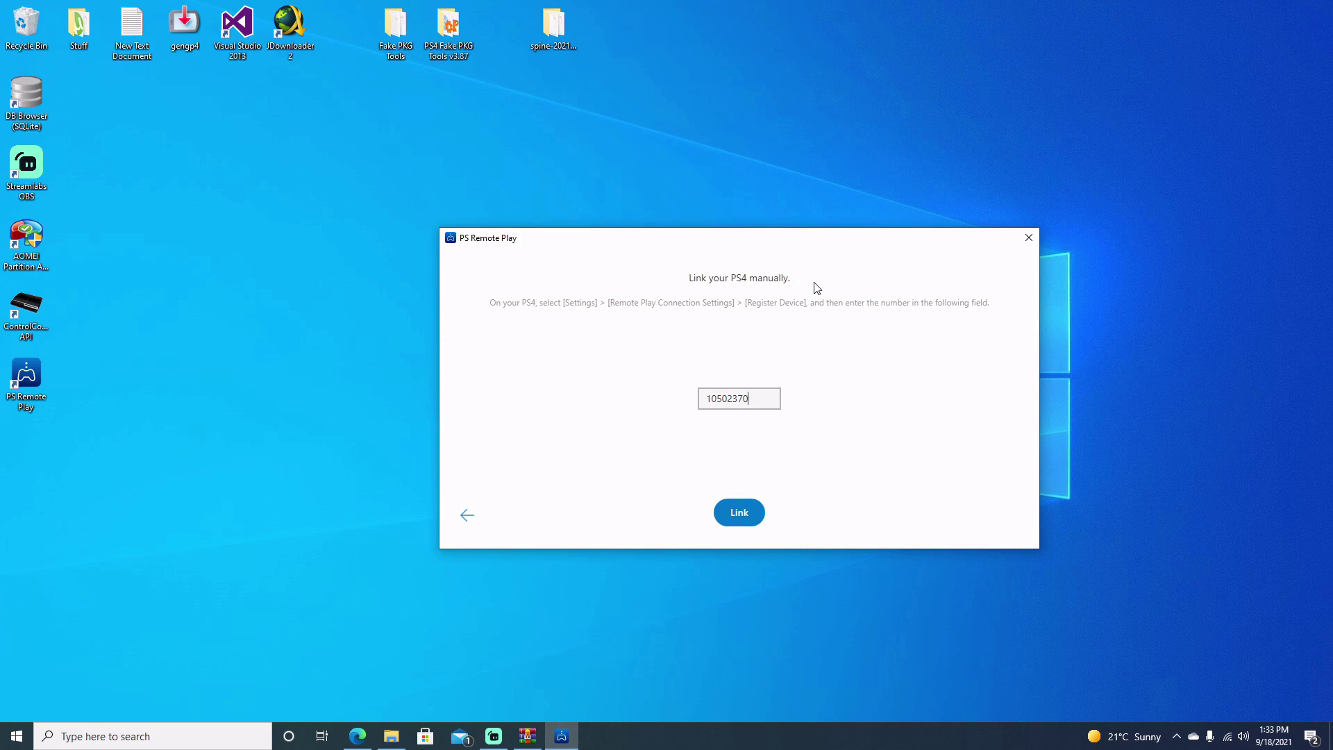
Attempt the manual link with the entered number and dismiss the 0x80001fff error
left_click(740, 512)
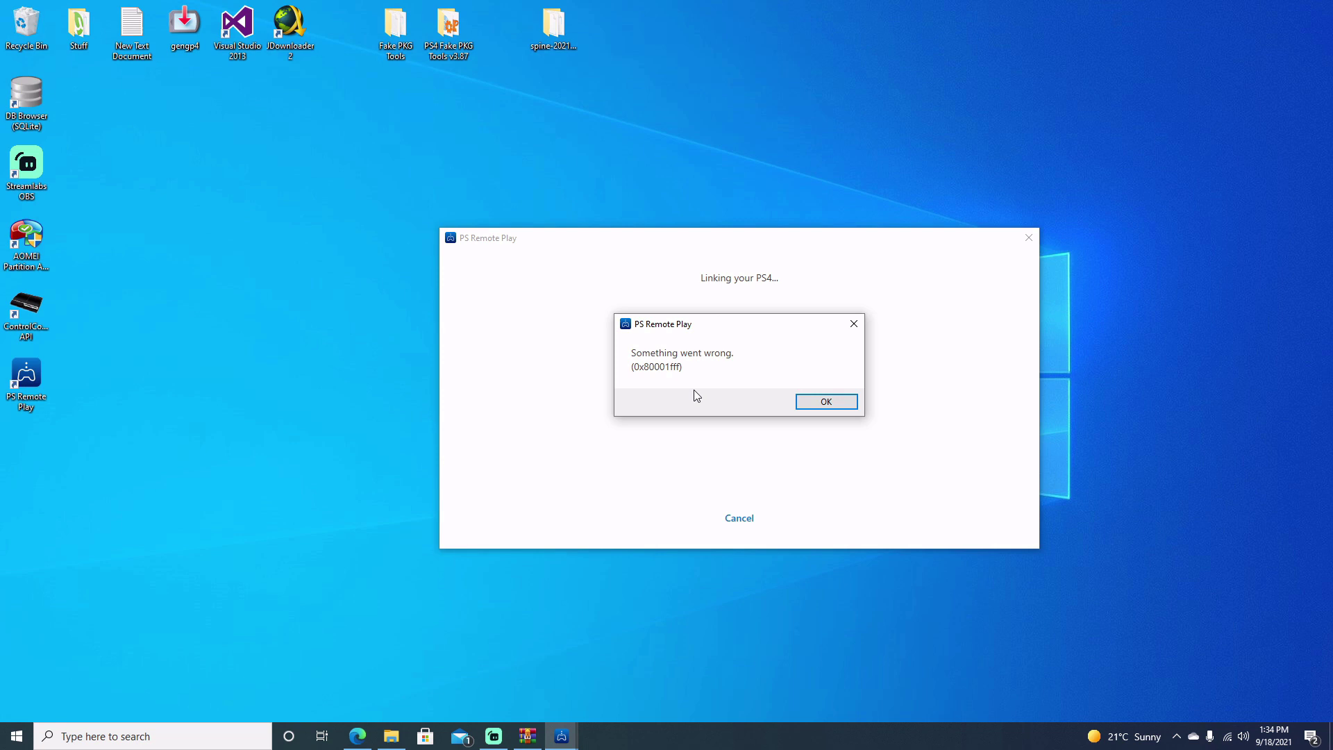
left_click(811, 403)
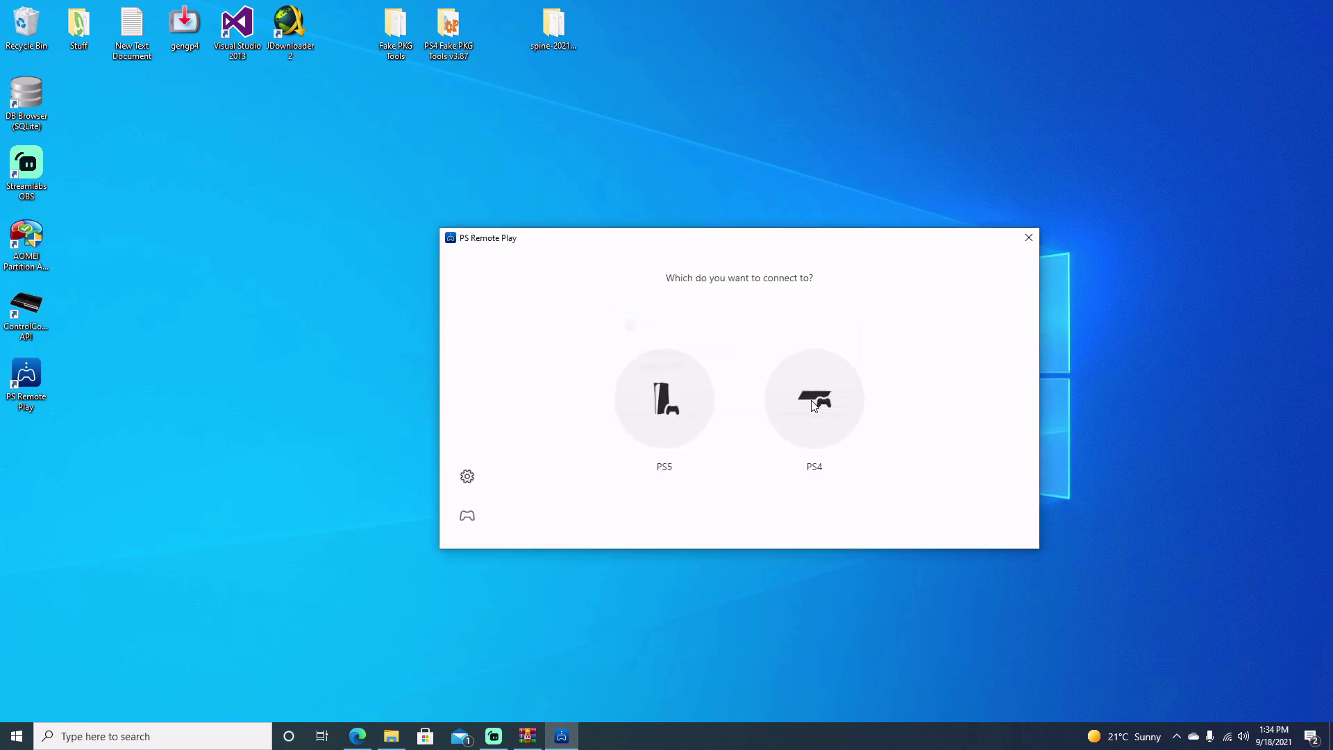
Close PS Remote Play and open Apps in Windows Settings through a 'set' search
left_click(1029, 238)
left_click(99, 736)
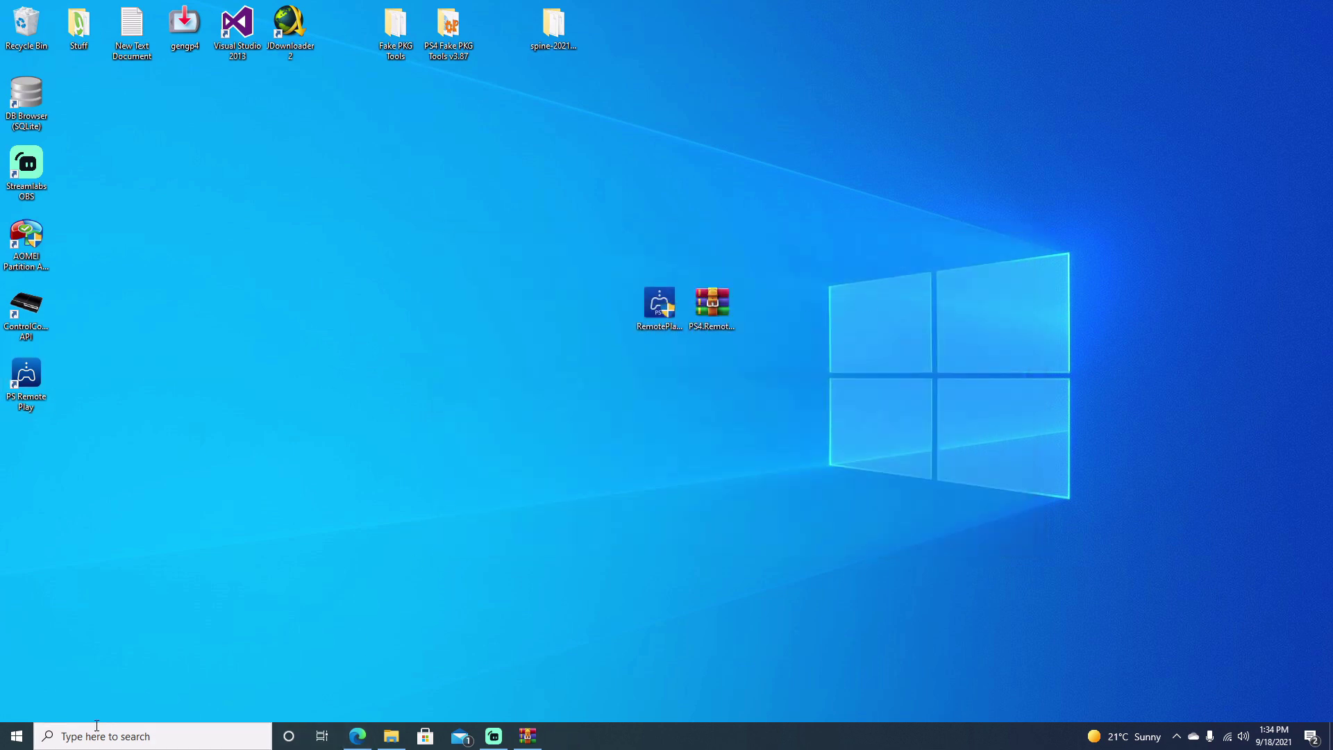
type("set")
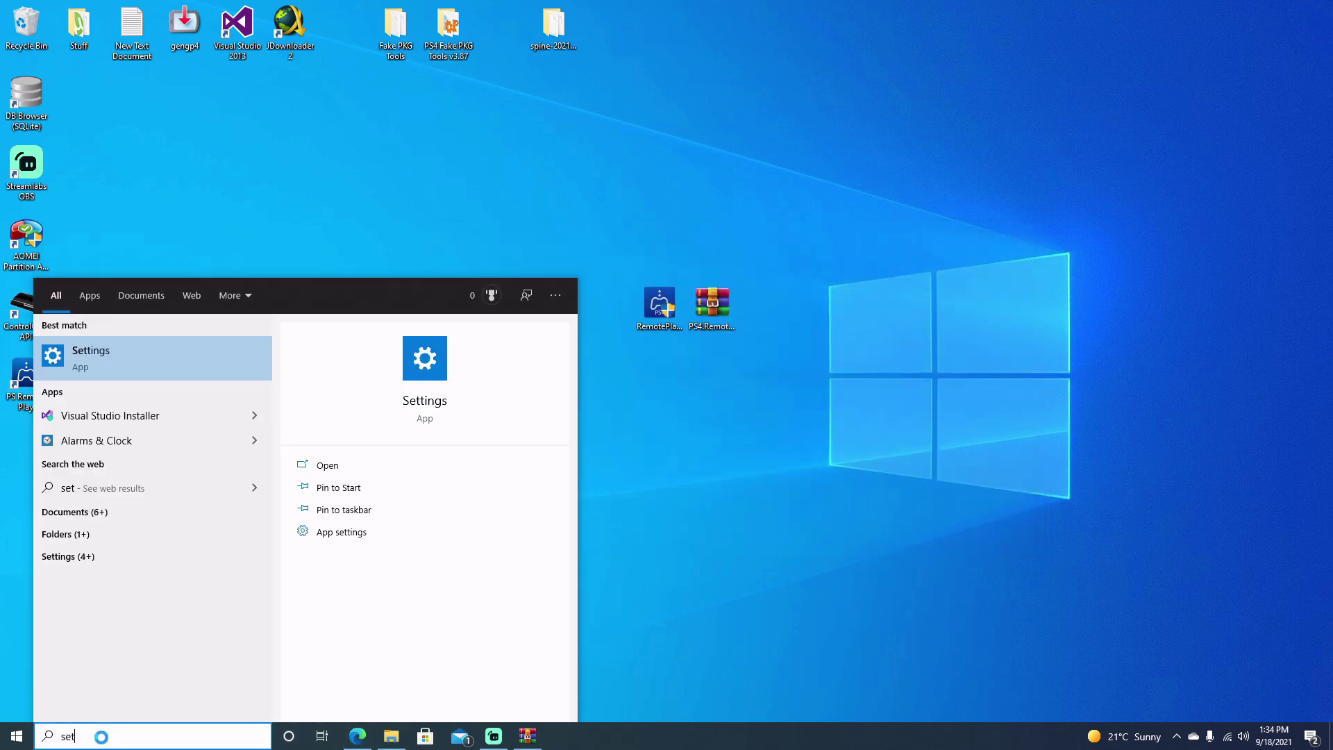
key("Return")
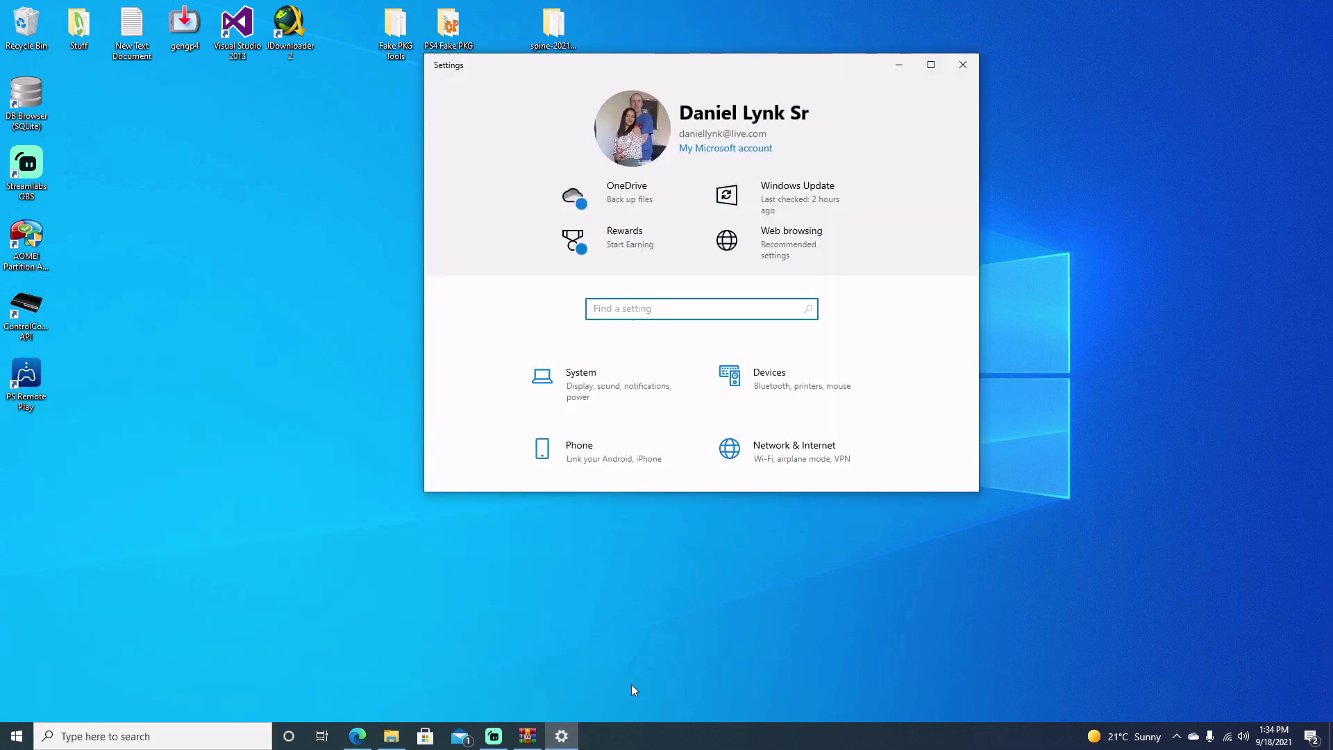
scroll(803, 401, "down", 3)
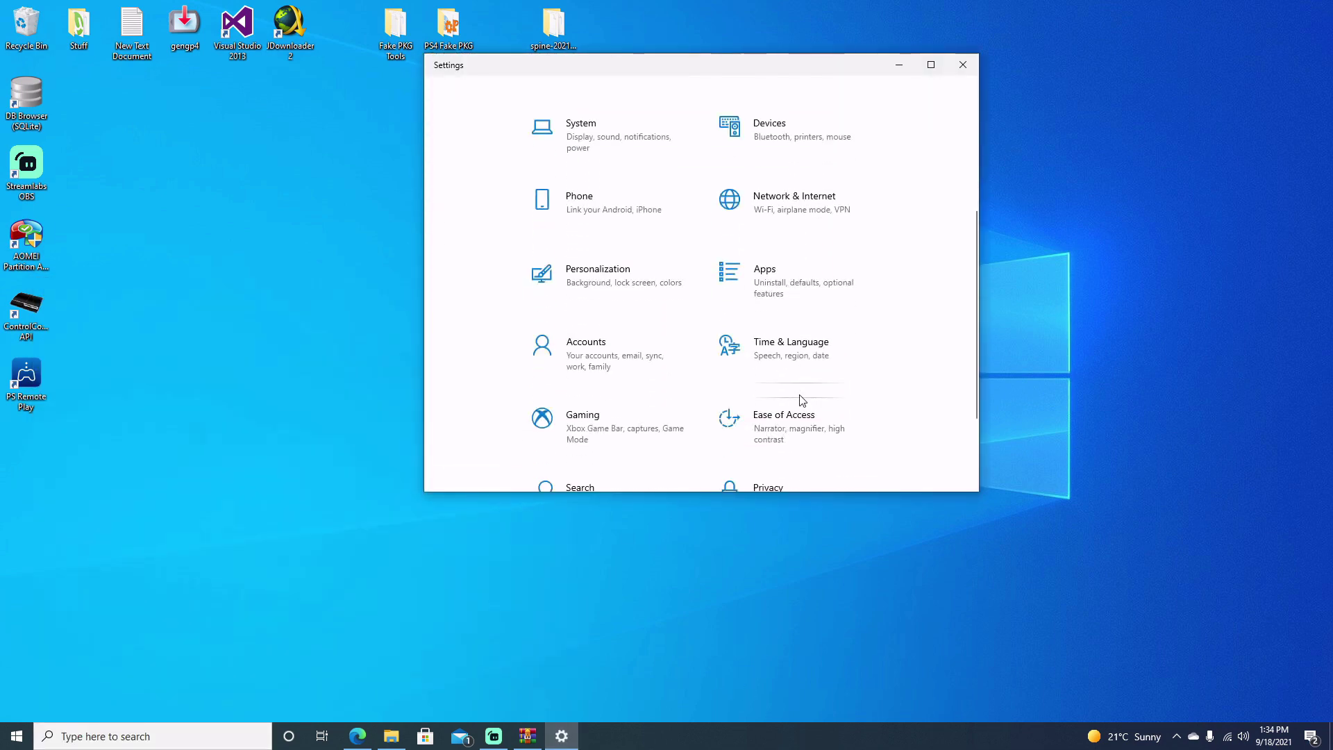
left_click(800, 306)
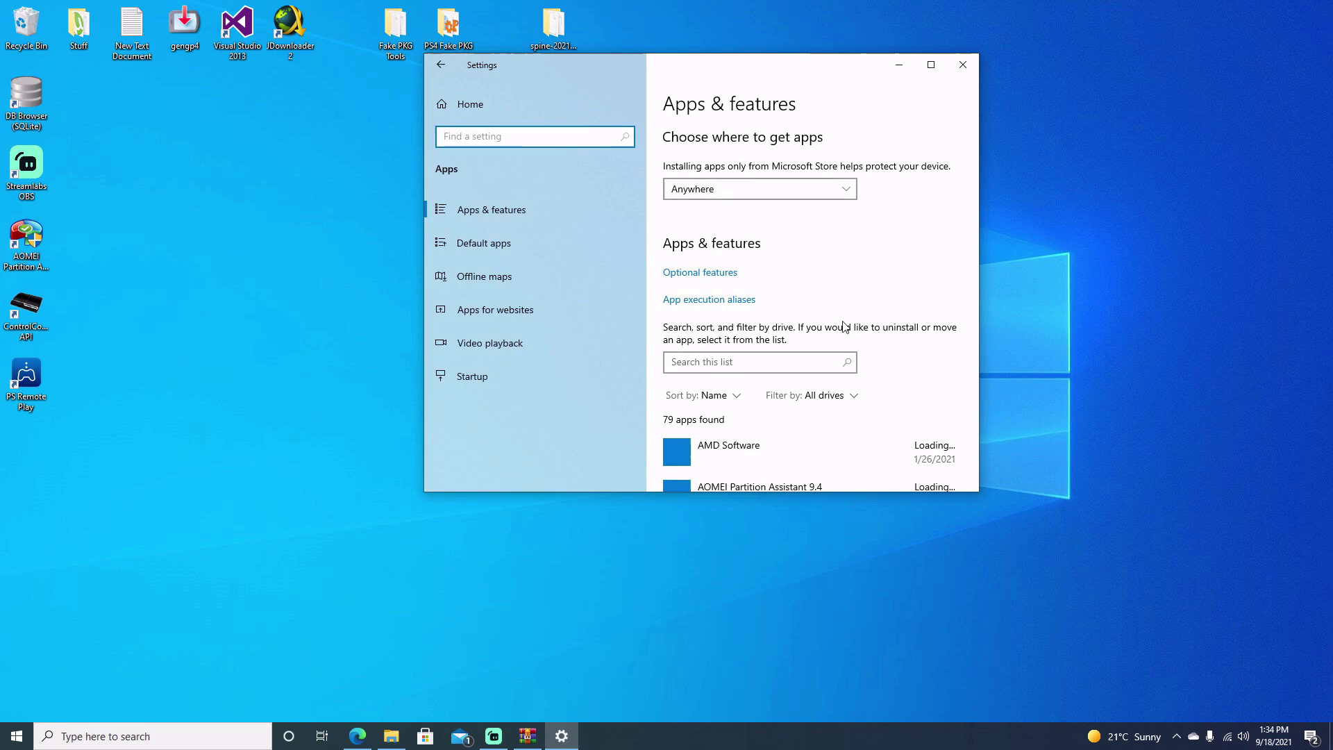
Uninstall PS Remote Play, close Settings, and select the RemotePlayInstaller V3 file on the desktop
scroll(887, 322, "down", 10)
scroll(887, 312, "down", 15)
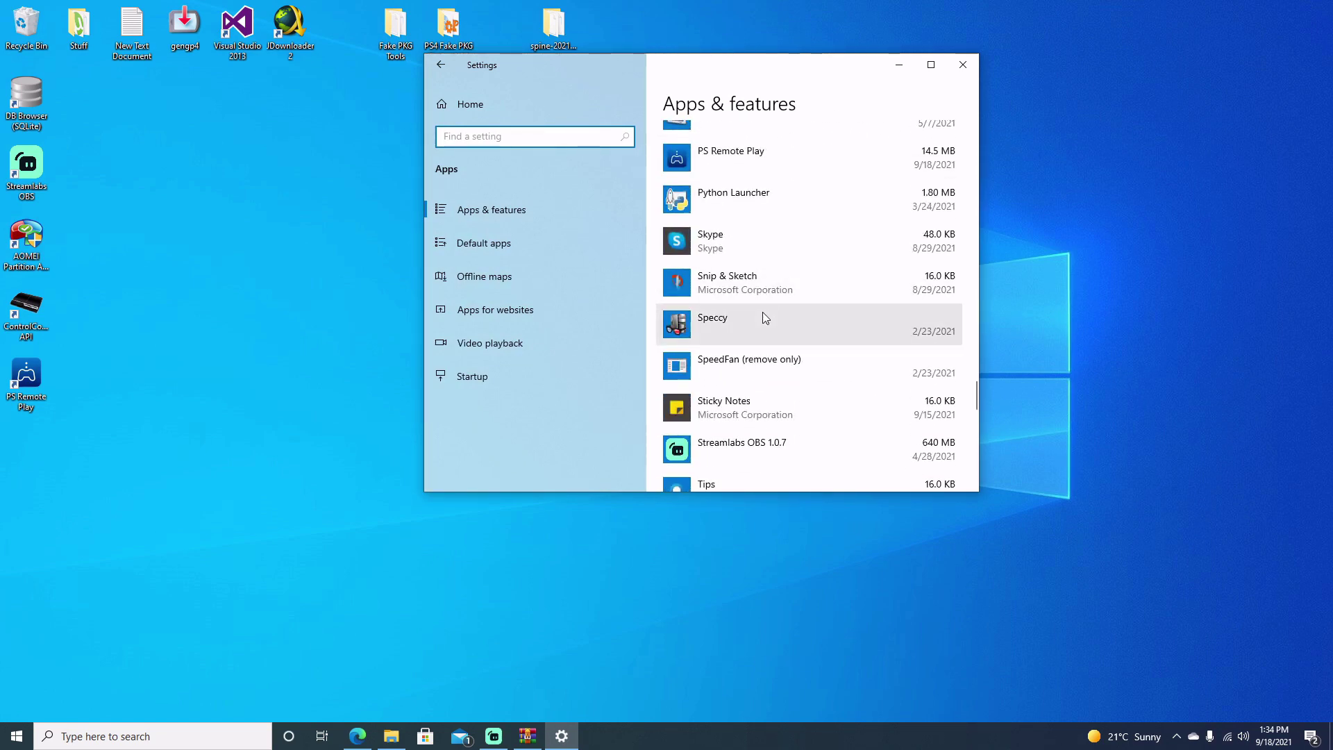
left_click(765, 164)
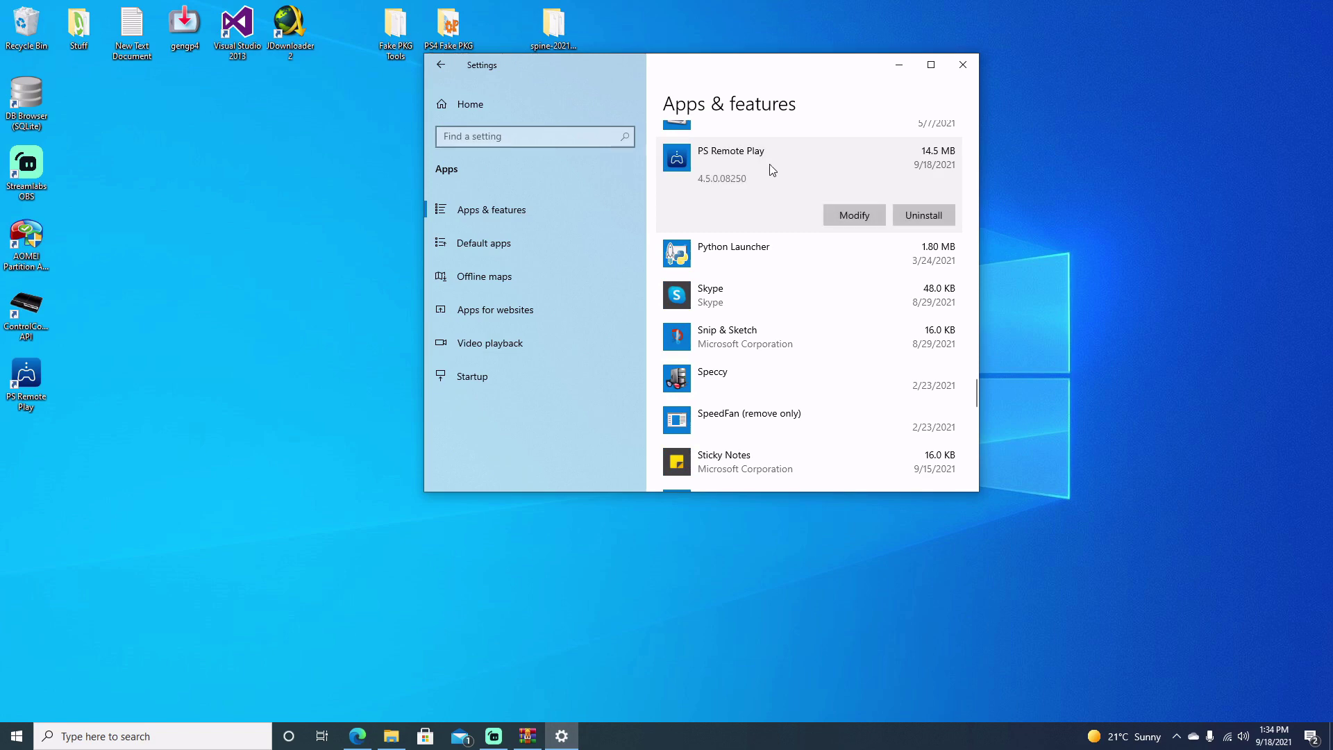
left_click(920, 218)
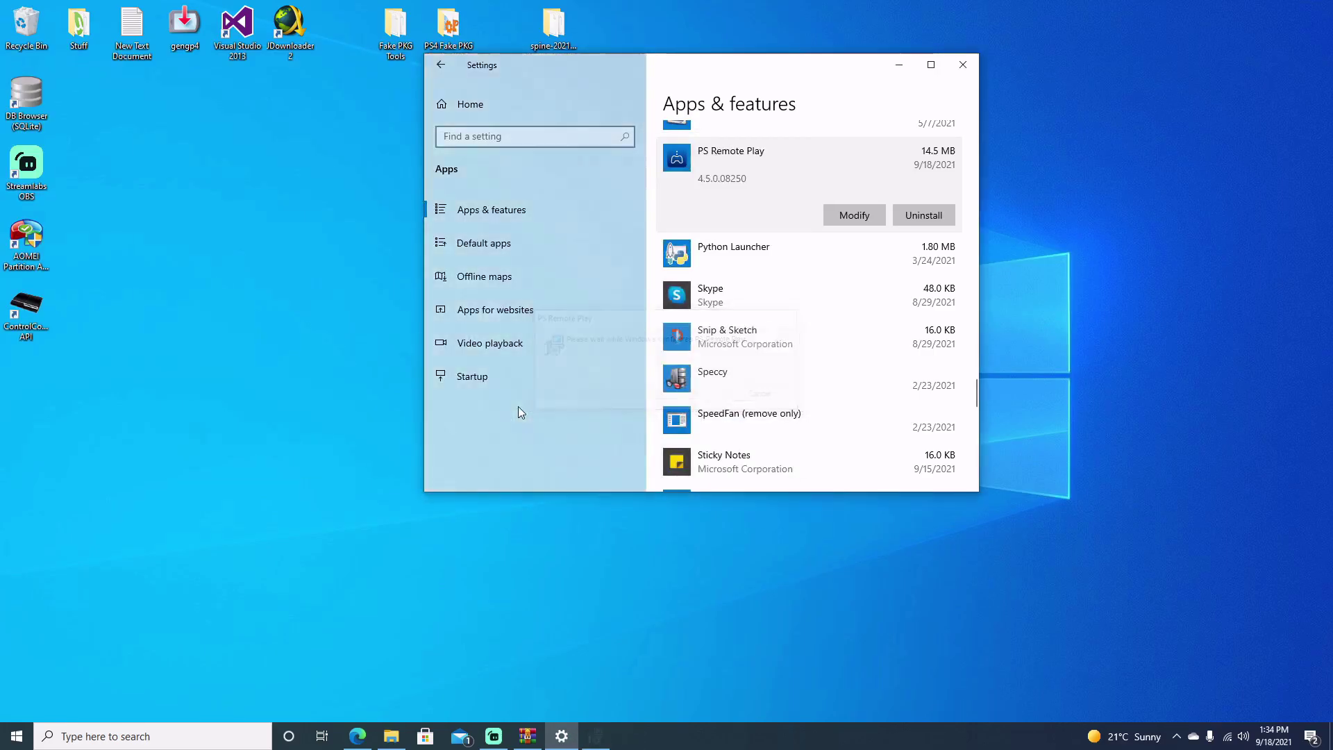
left_click(971, 68)
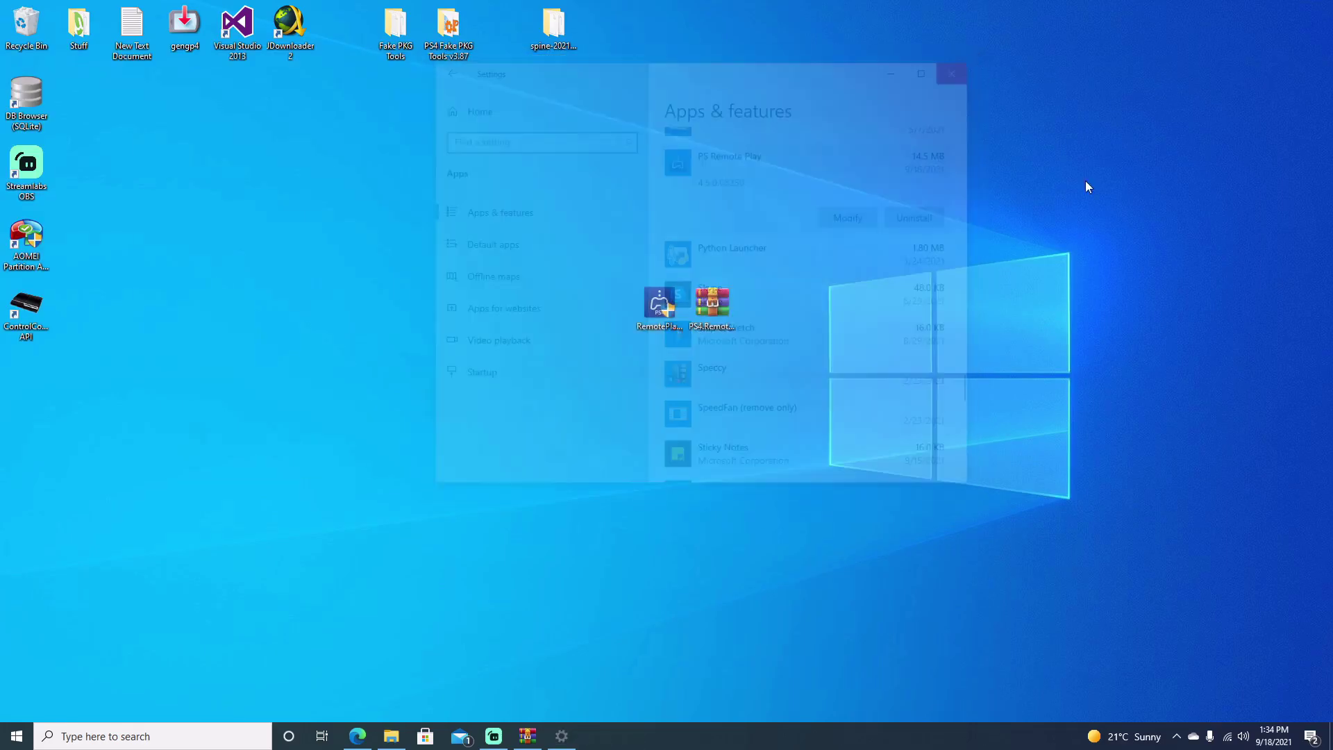
left_click(673, 307)
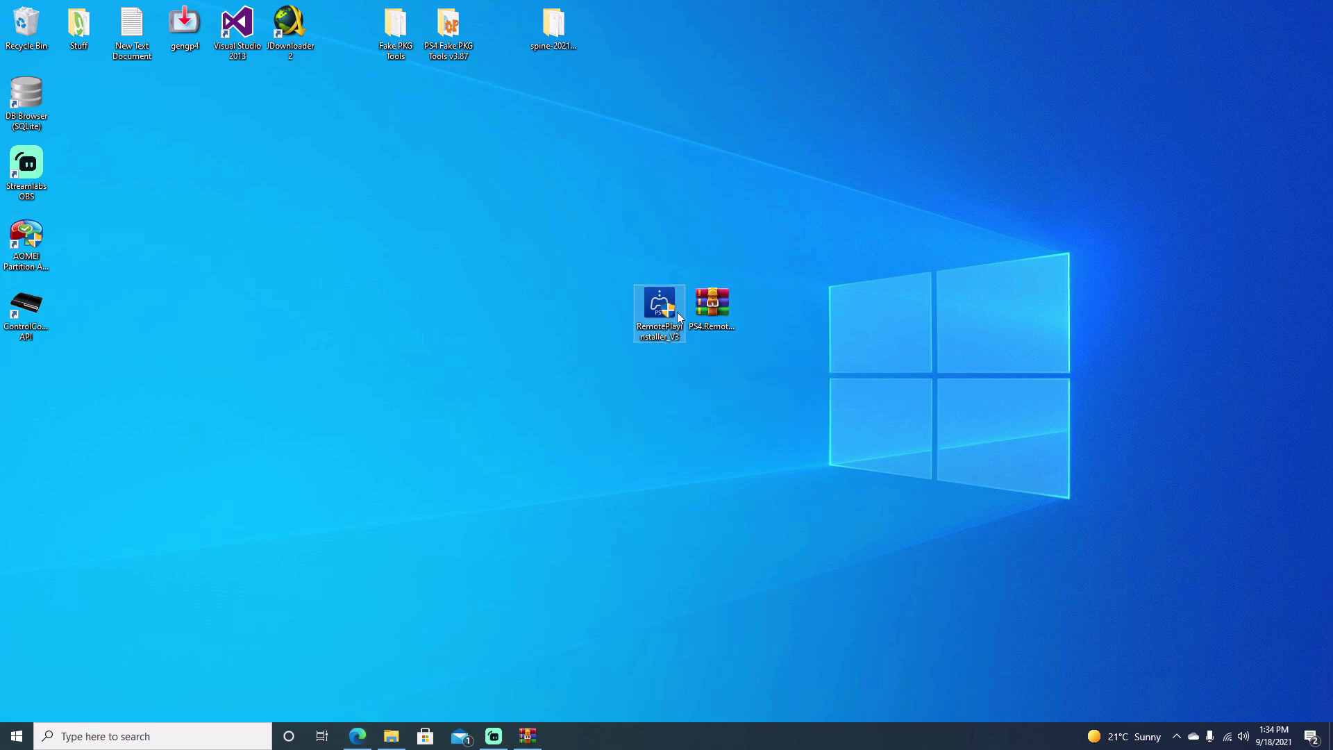
left_click(712, 305)
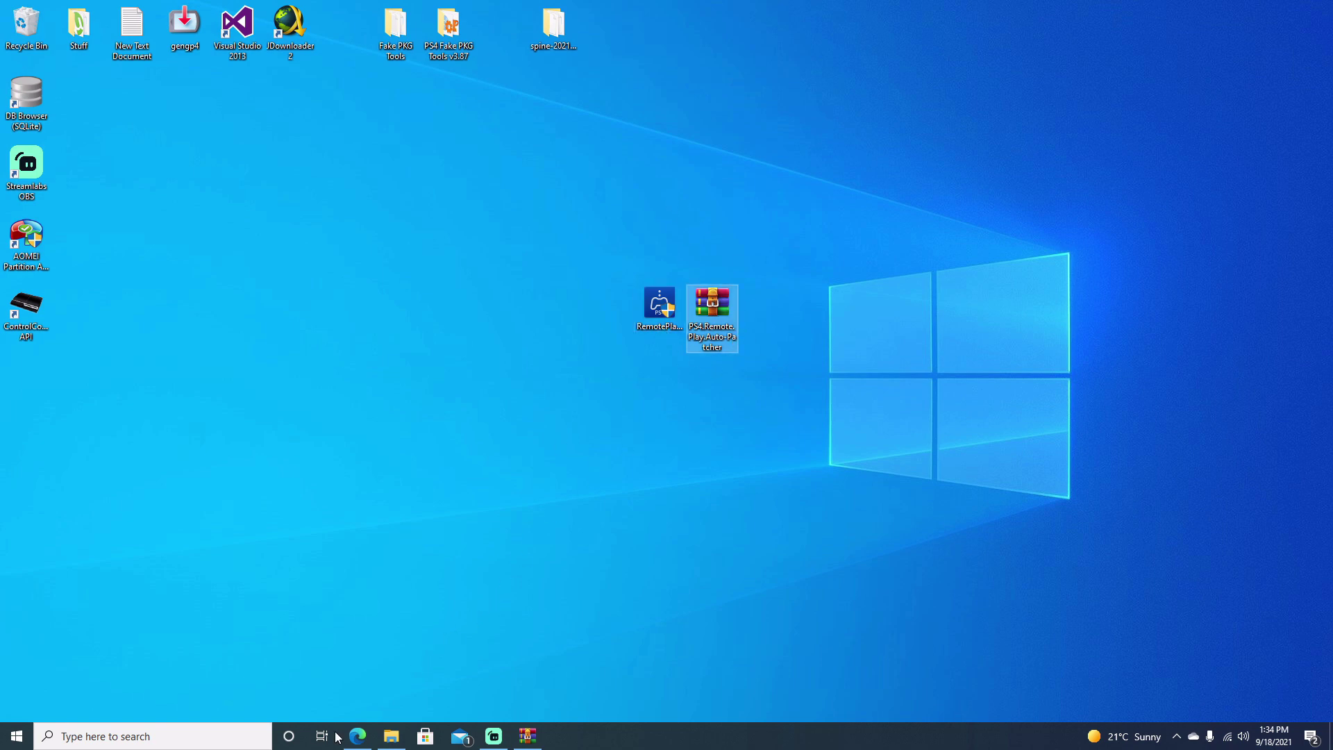
left_click(358, 736)
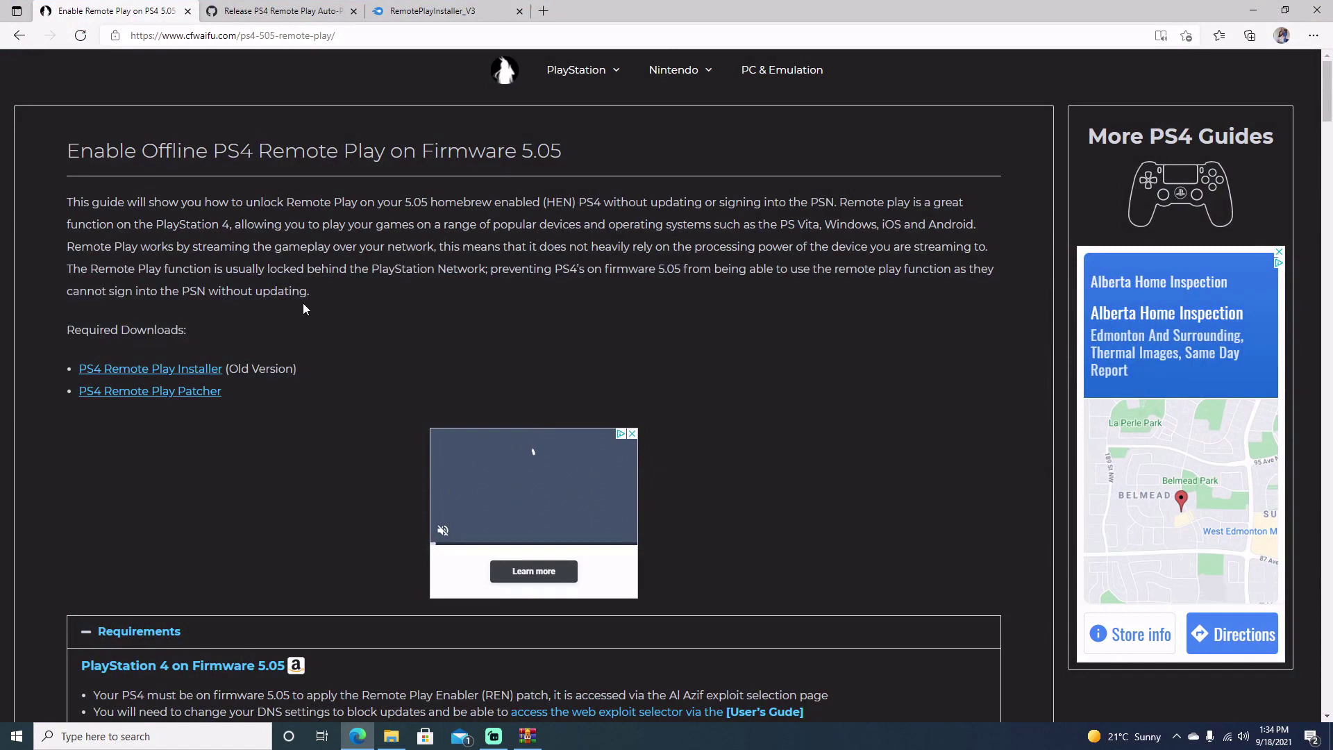
left_click_drag(64, 150, 560, 151)
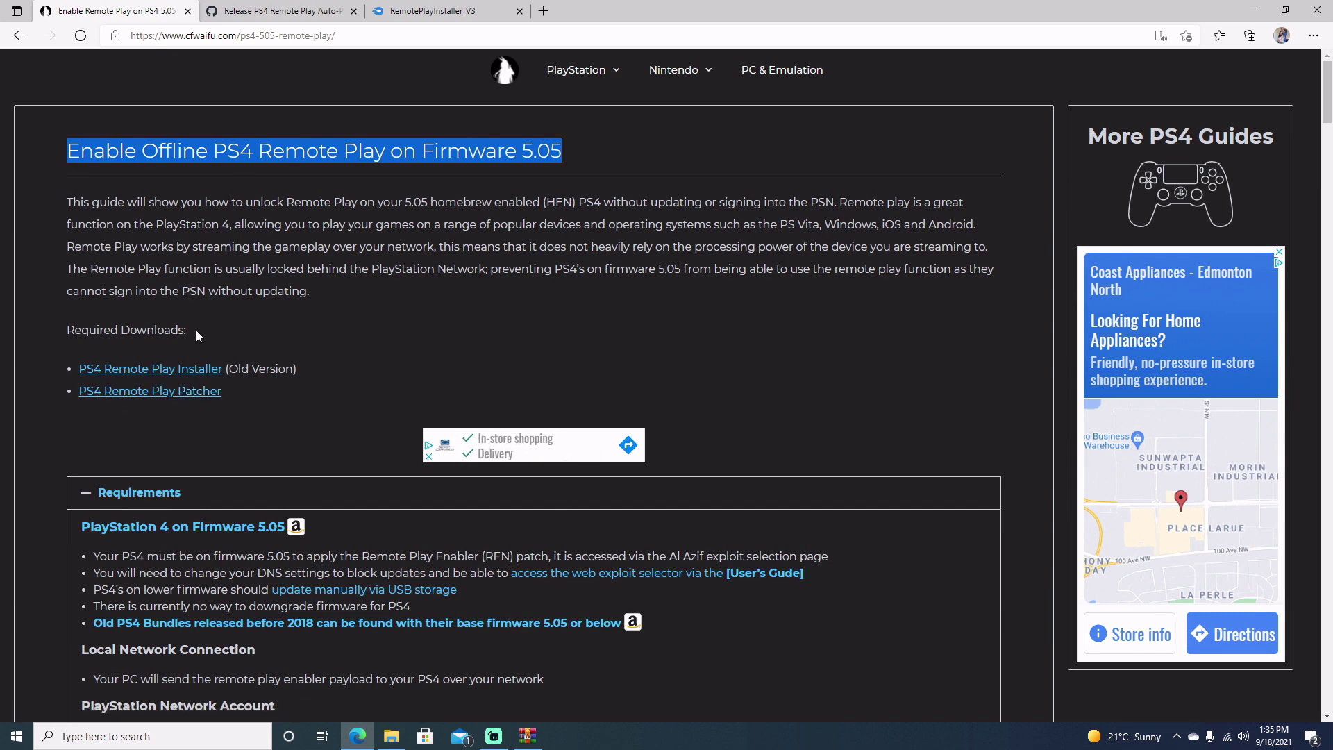
left_click(285, 11)
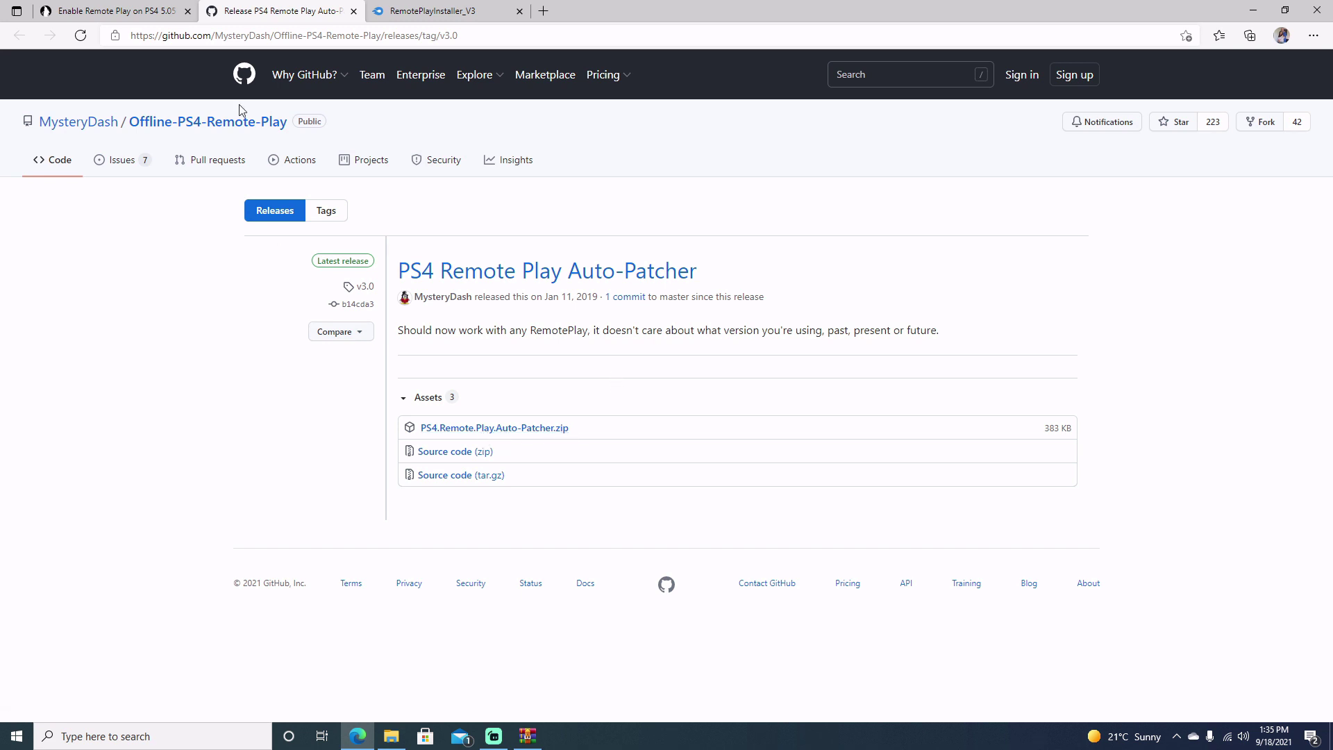
left_click(427, 11)
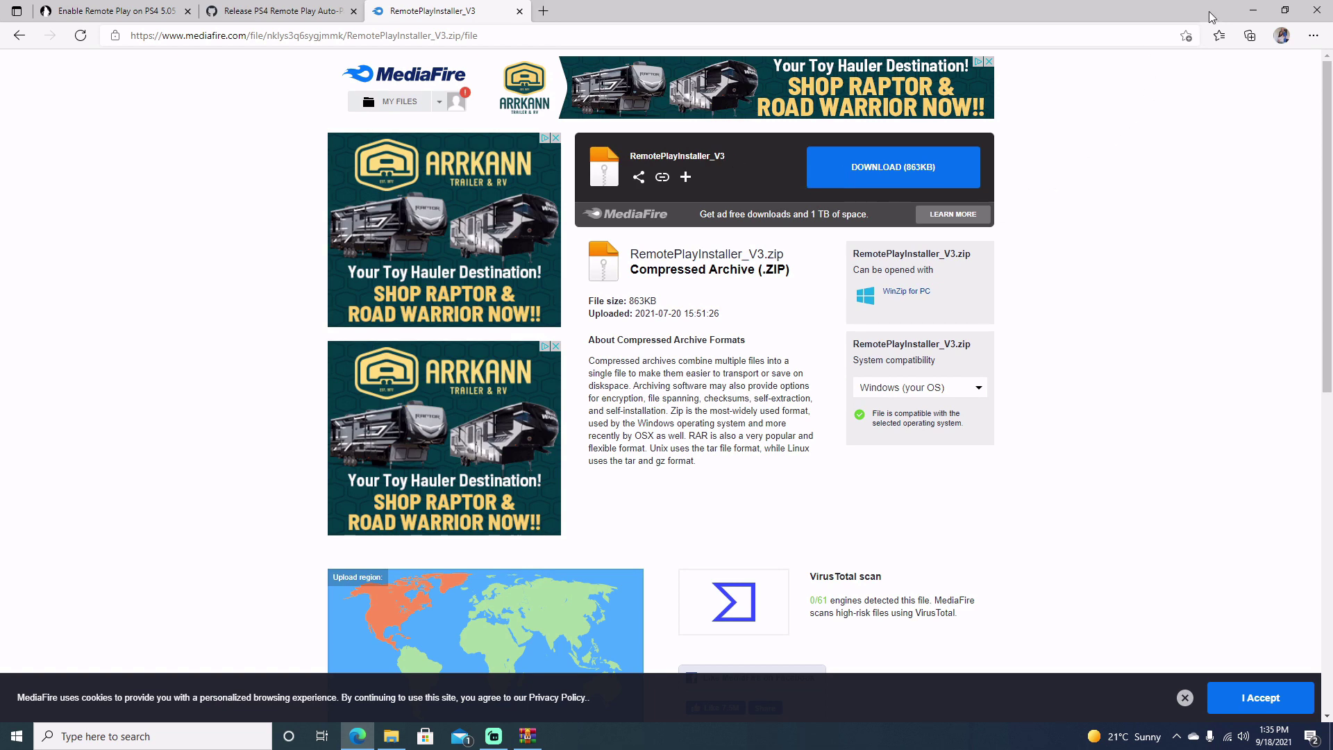
left_click(1253, 10)
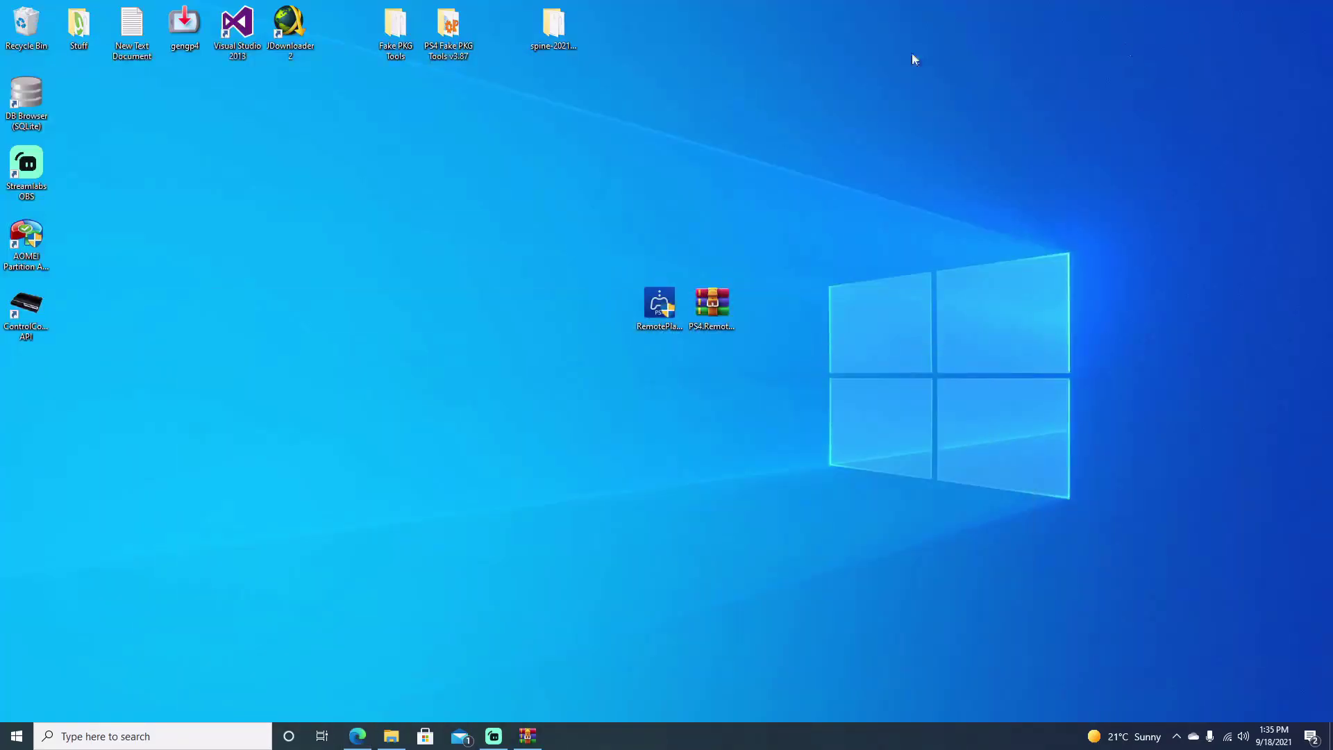
Run the RemotePlay installer as administrator and complete the setup wizard to install PS4 Remote Play
right_click(661, 315)
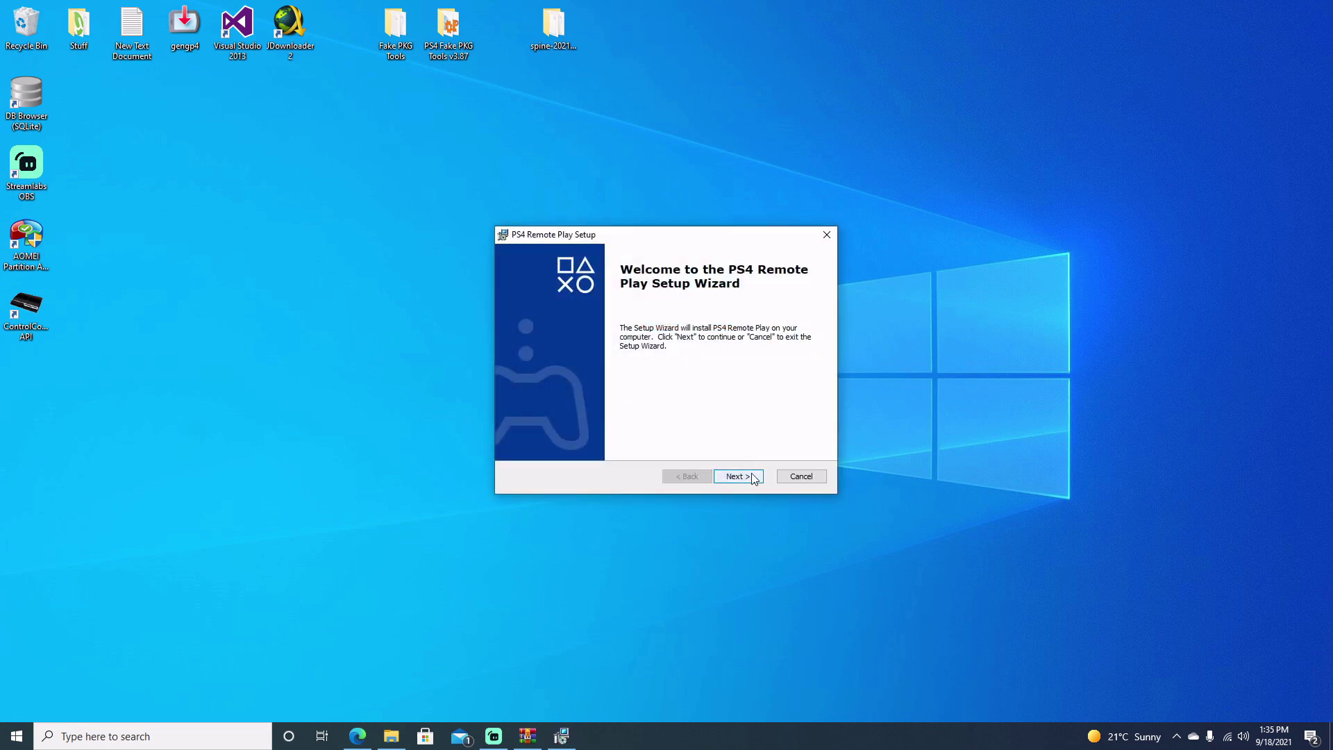
left_click(737, 477)
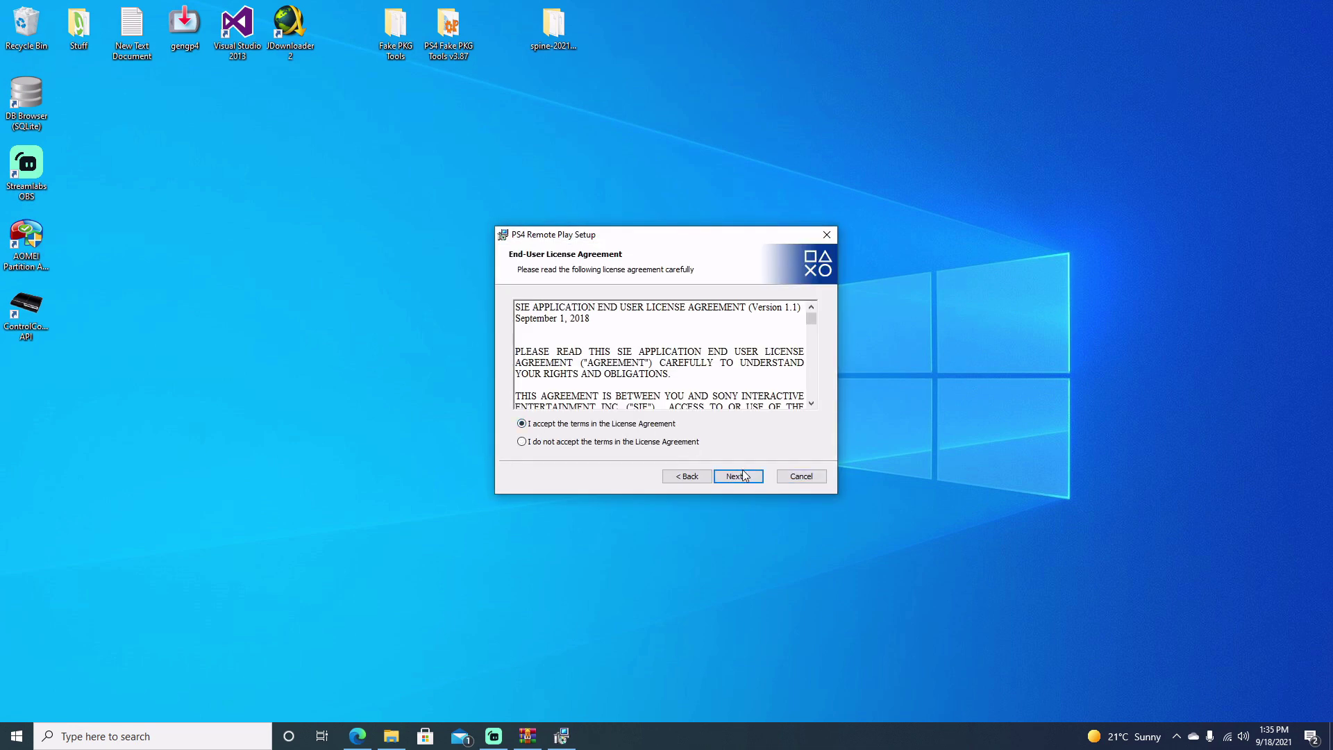
left_click(744, 475)
left_click(740, 476)
left_click(740, 473)
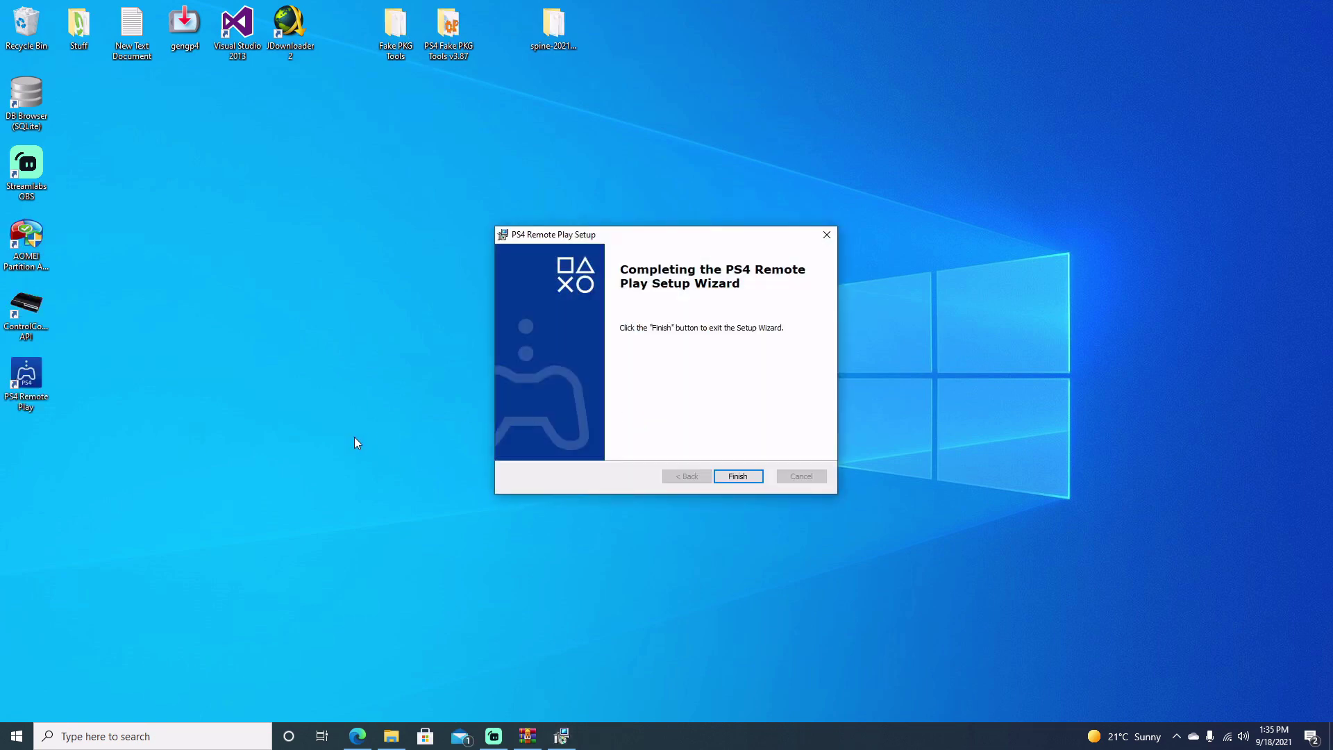
left_click(738, 477)
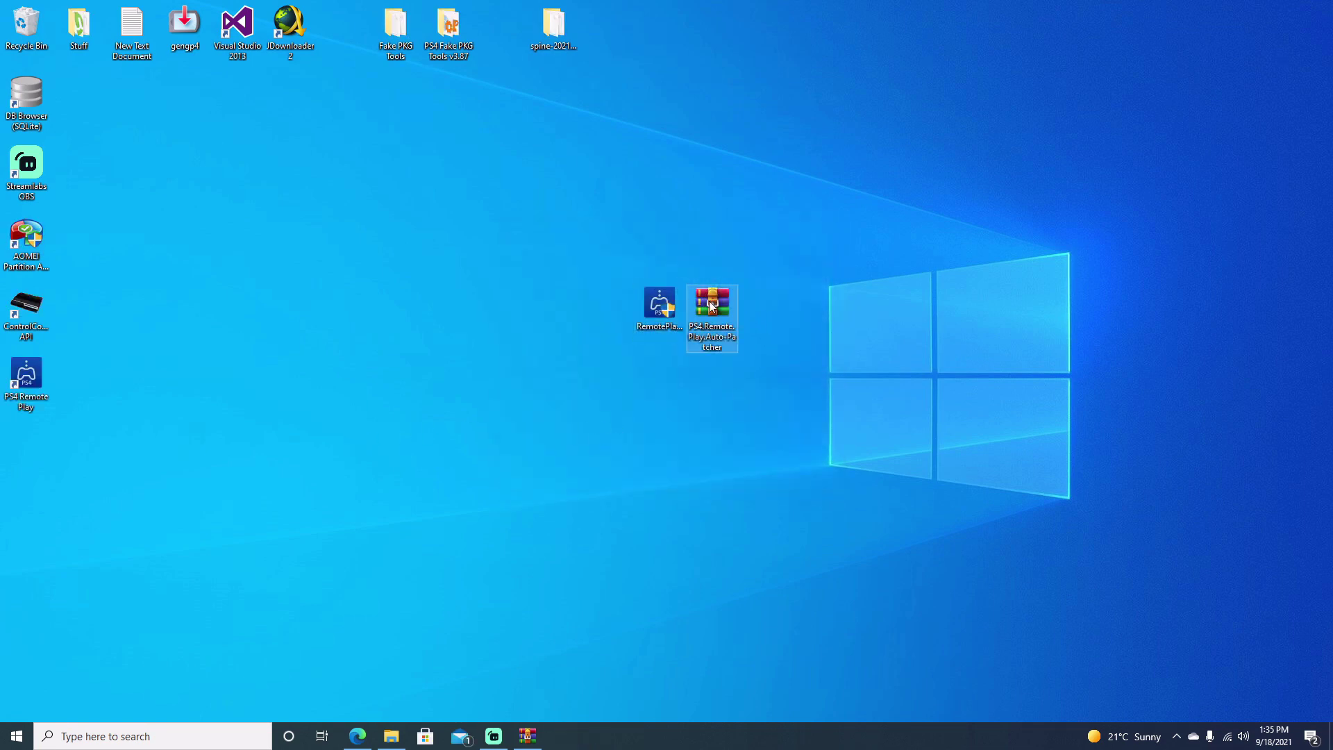
Extract the four Mono.Cecil DLLs and PS4 Remote Play Auto-Patcher.exe from the zip onto the desktop, then close WinRAR
double_click(712, 306)
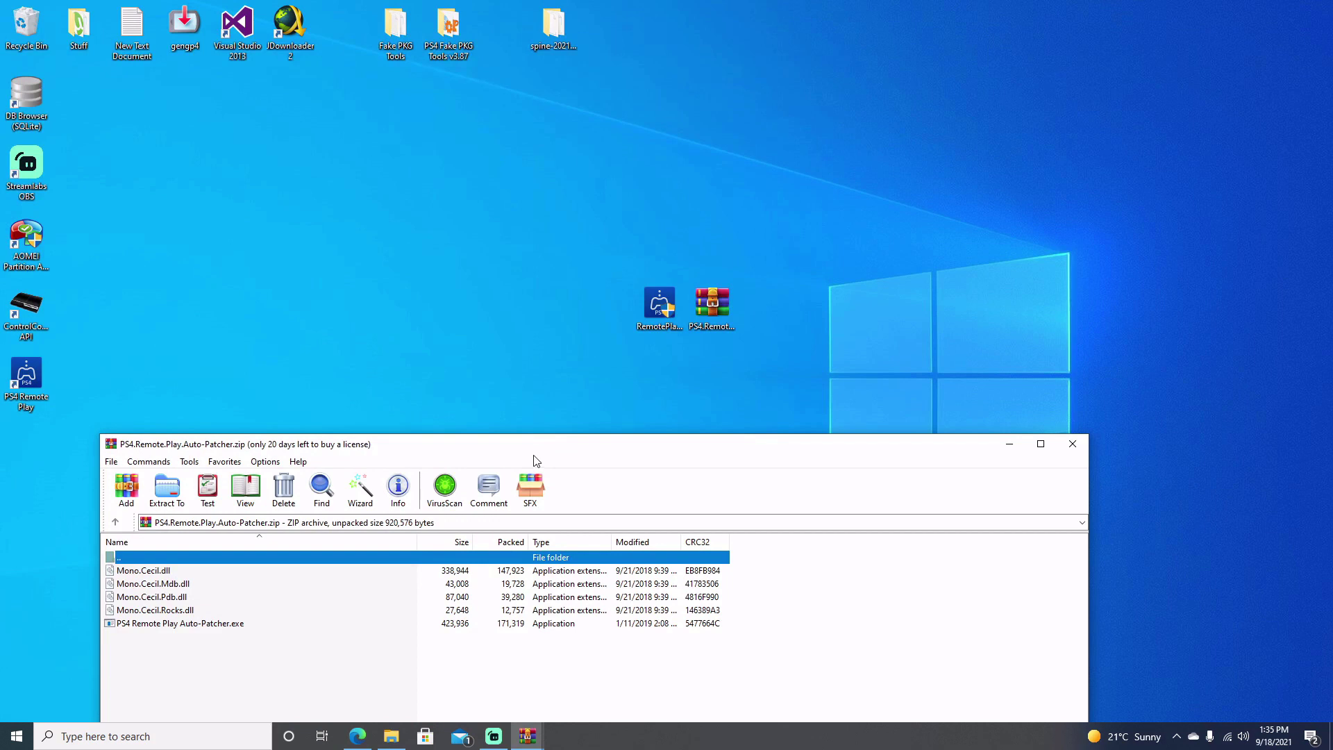
left_click_drag(534, 444, 1171, 398)
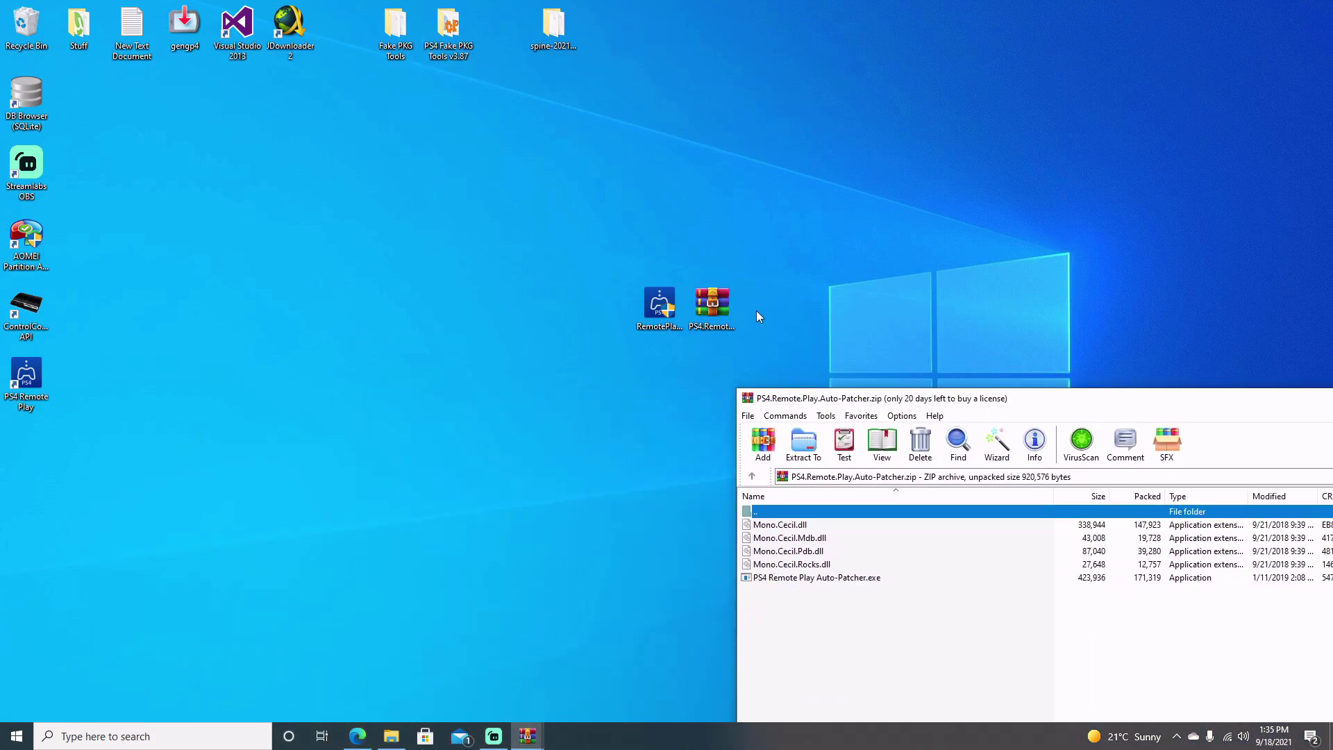
left_click_drag(812, 591, 750, 531)
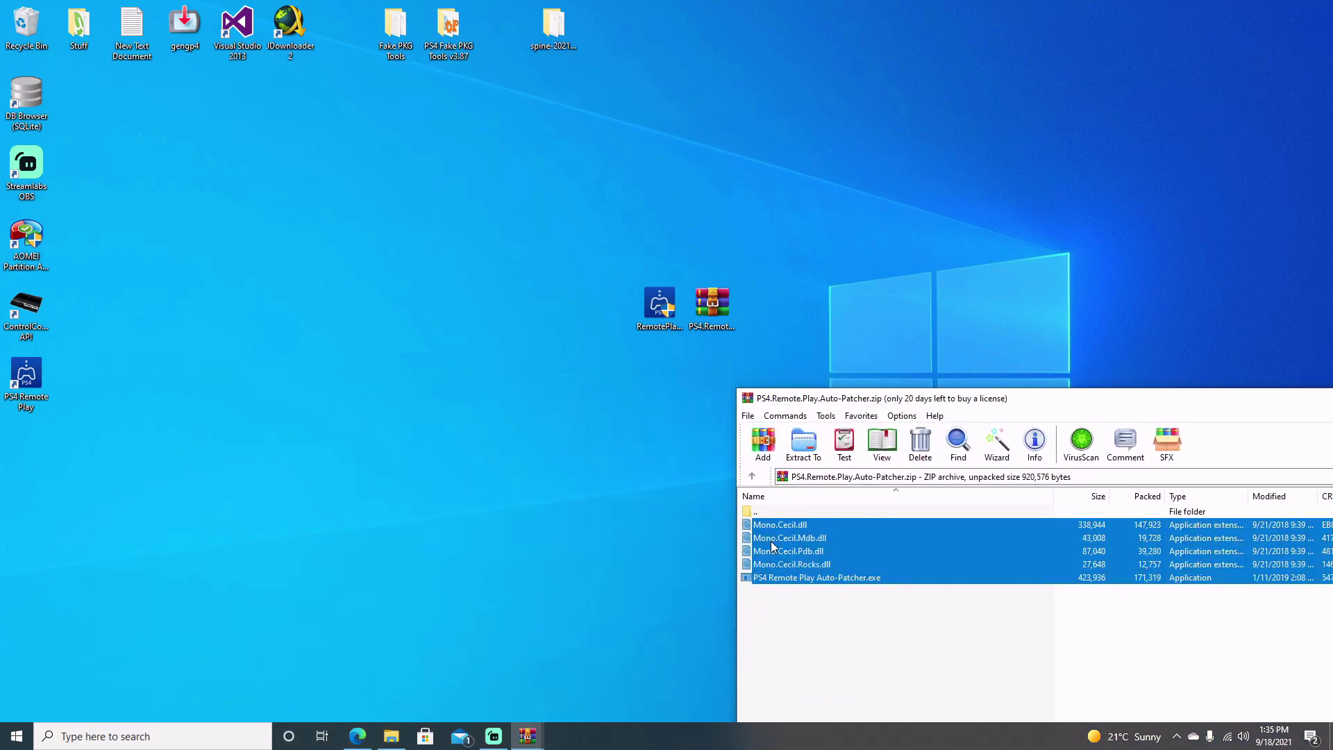
left_click_drag(782, 323, 785, 319)
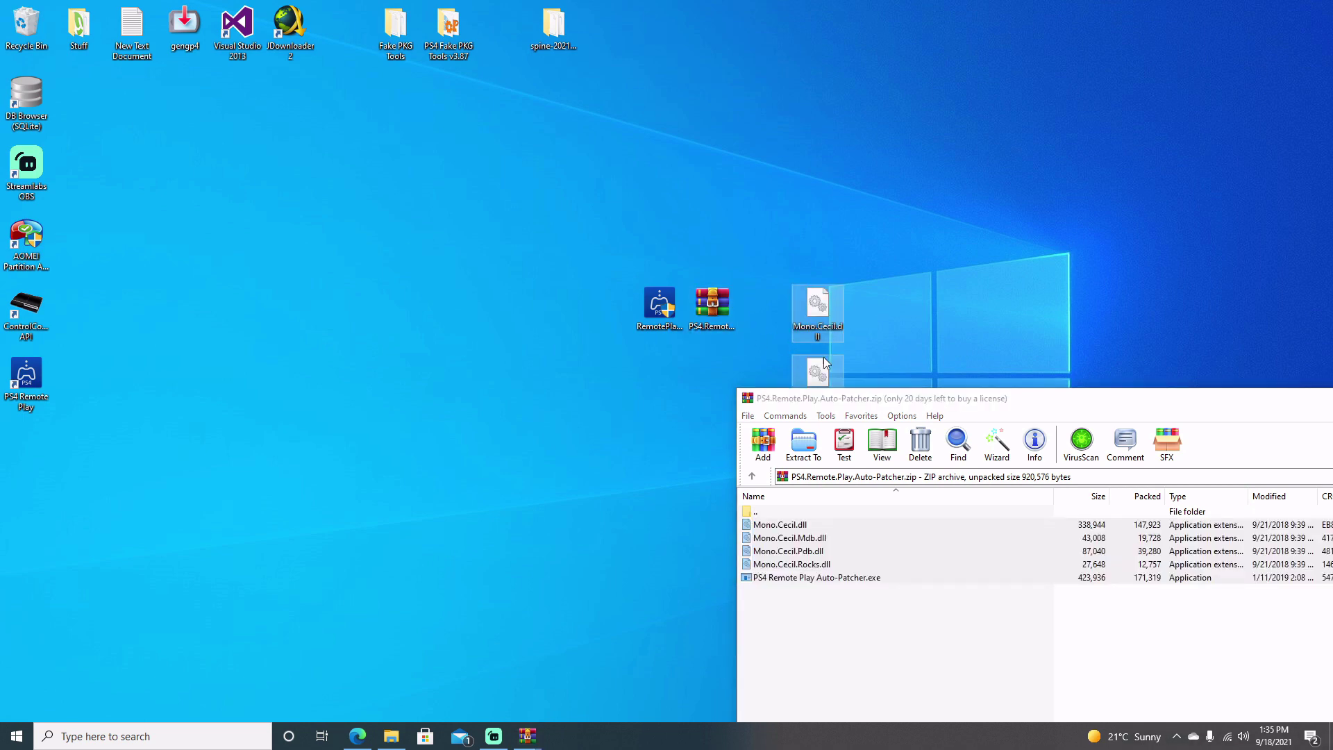
left_click_drag(1152, 399, 507, 397)
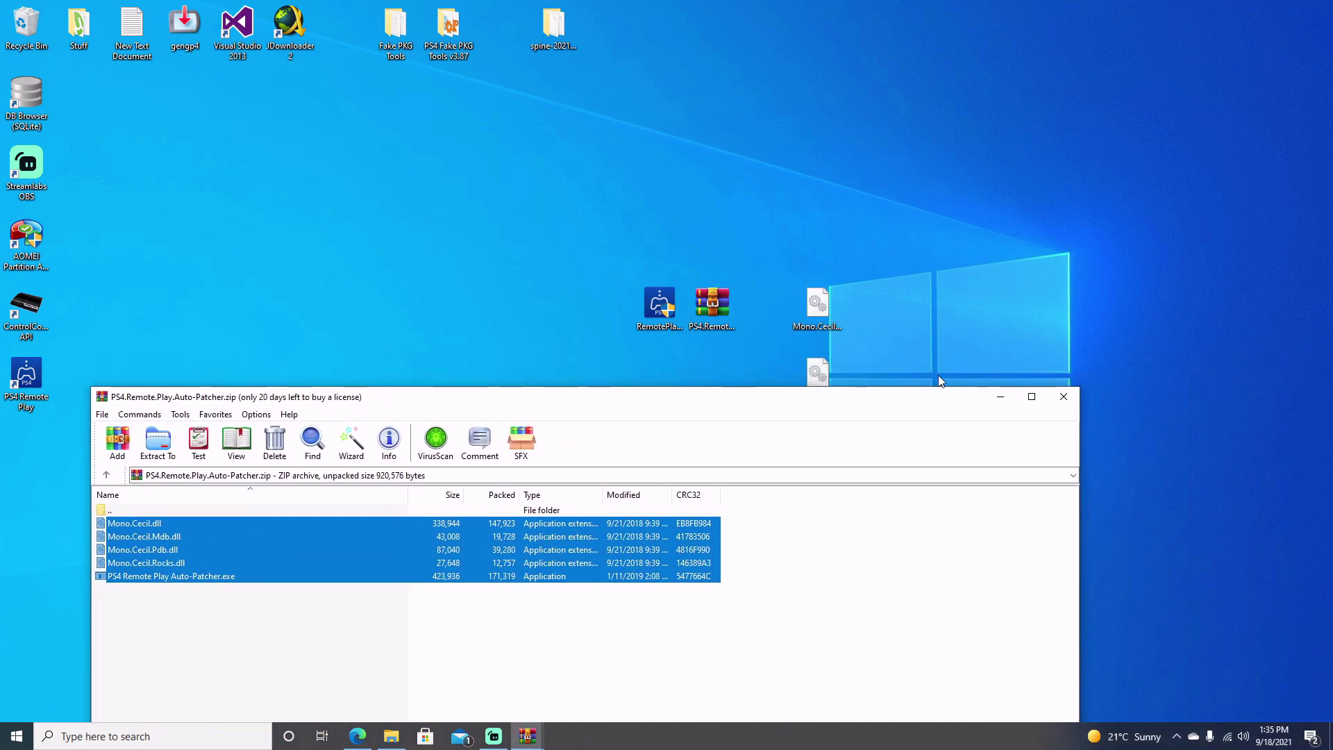
left_click(1076, 399)
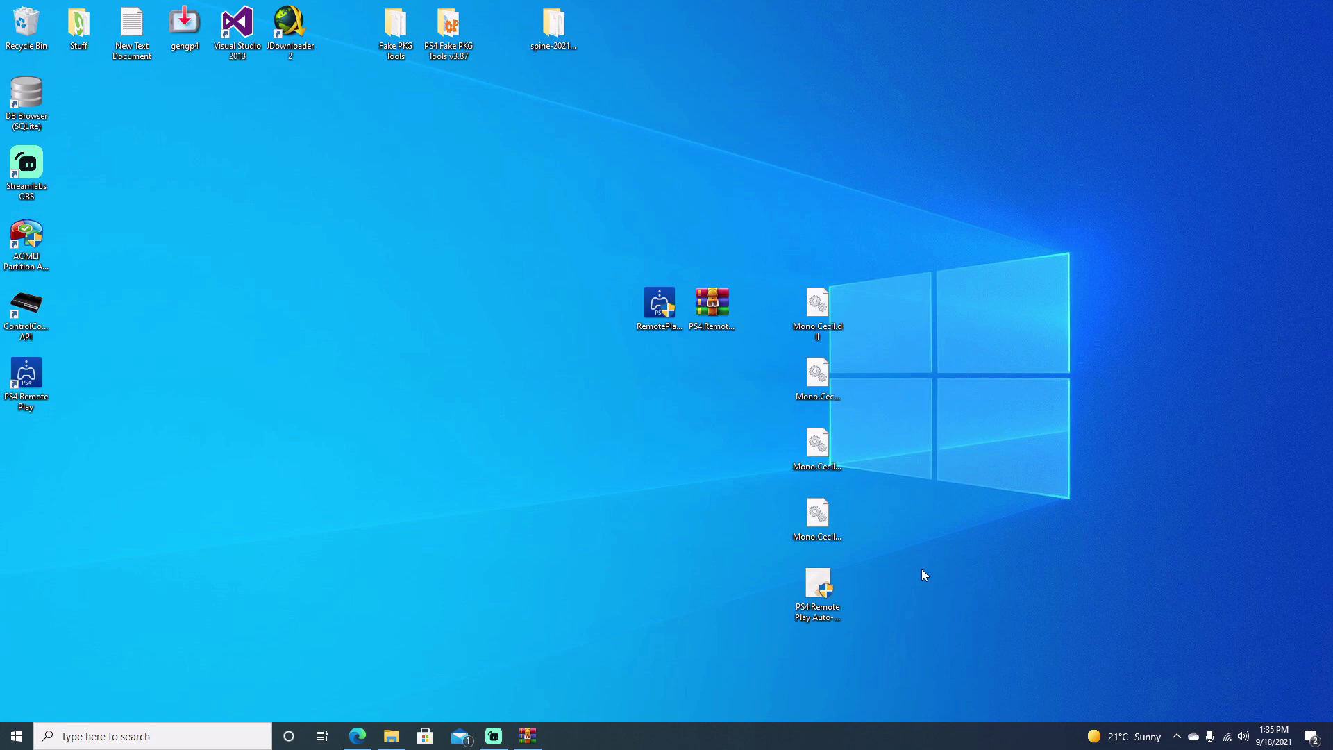
left_click(816, 590)
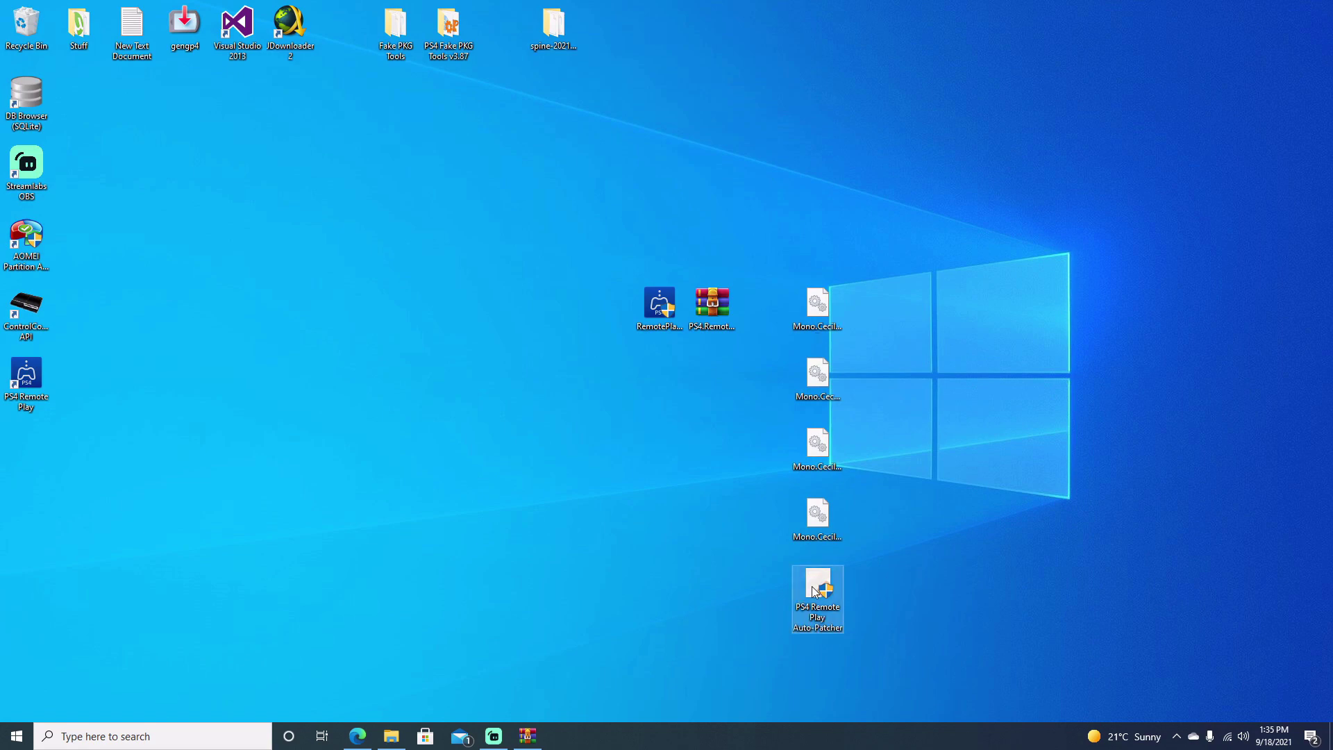
Patch Remote Play as administrator, backing up the original, then delete the five extracted patcher files
right_click(815, 590)
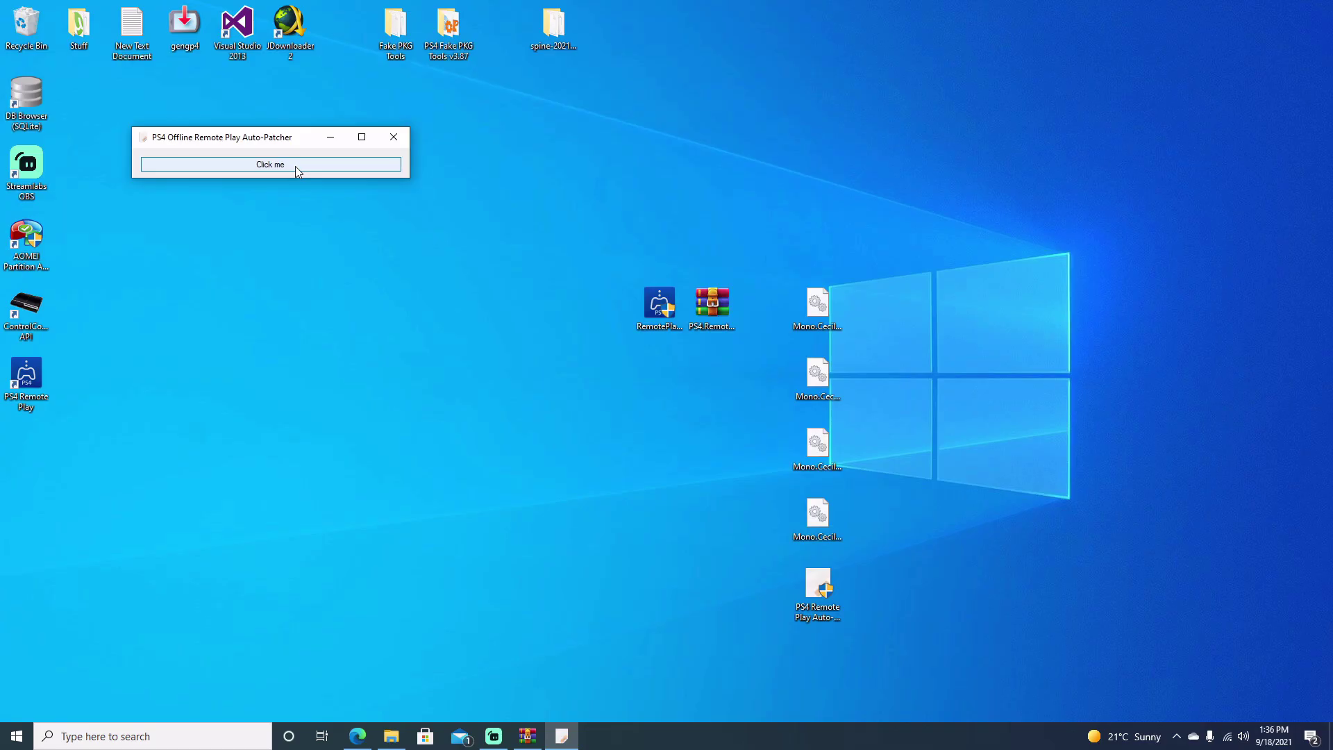
left_click(295, 166)
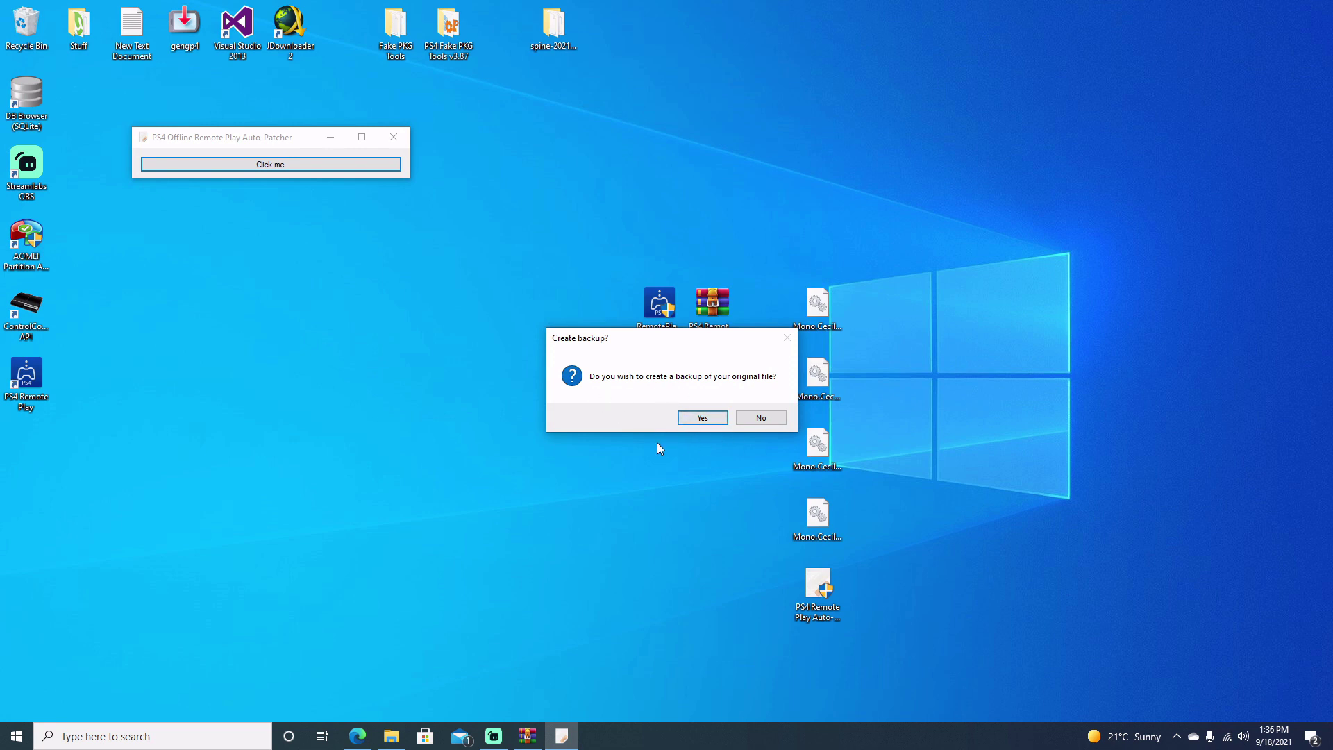
left_click(701, 423)
left_click(712, 417)
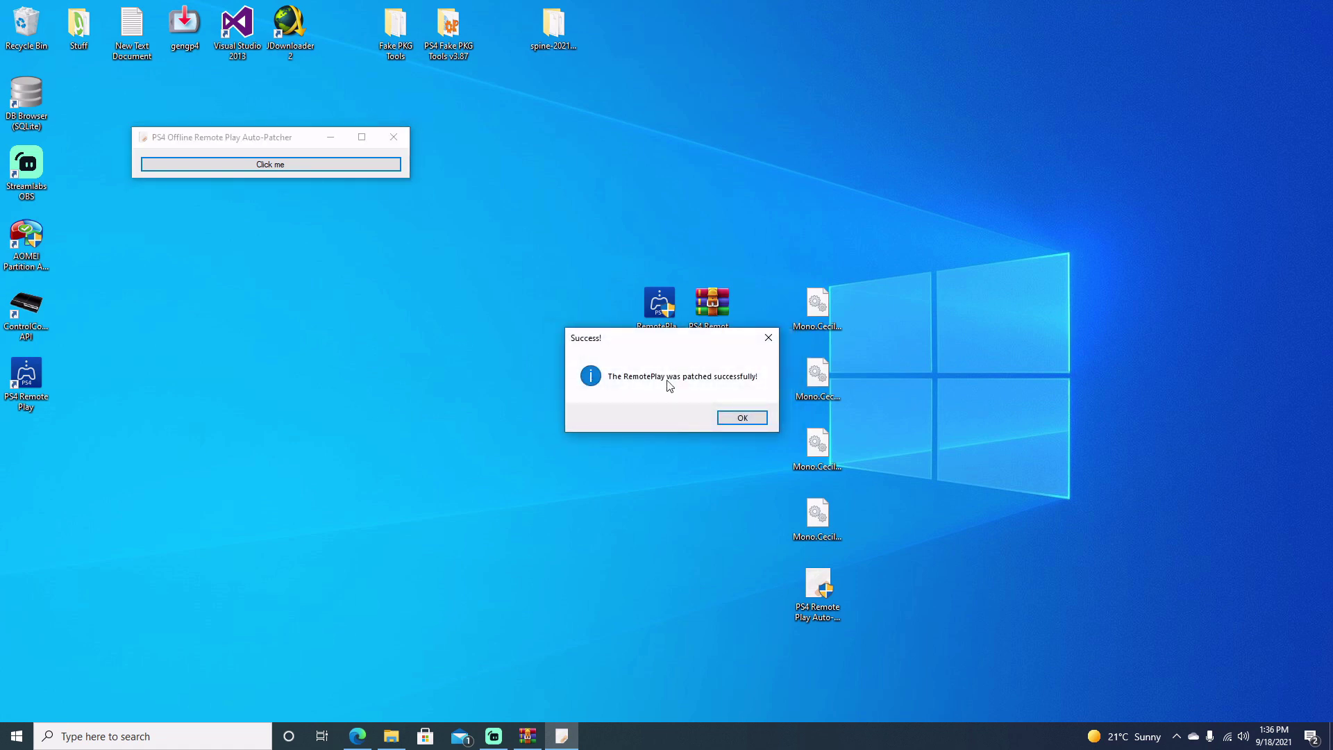
left_click(742, 417)
left_click_drag(906, 265, 799, 598)
left_click_drag(814, 519, 40, 41)
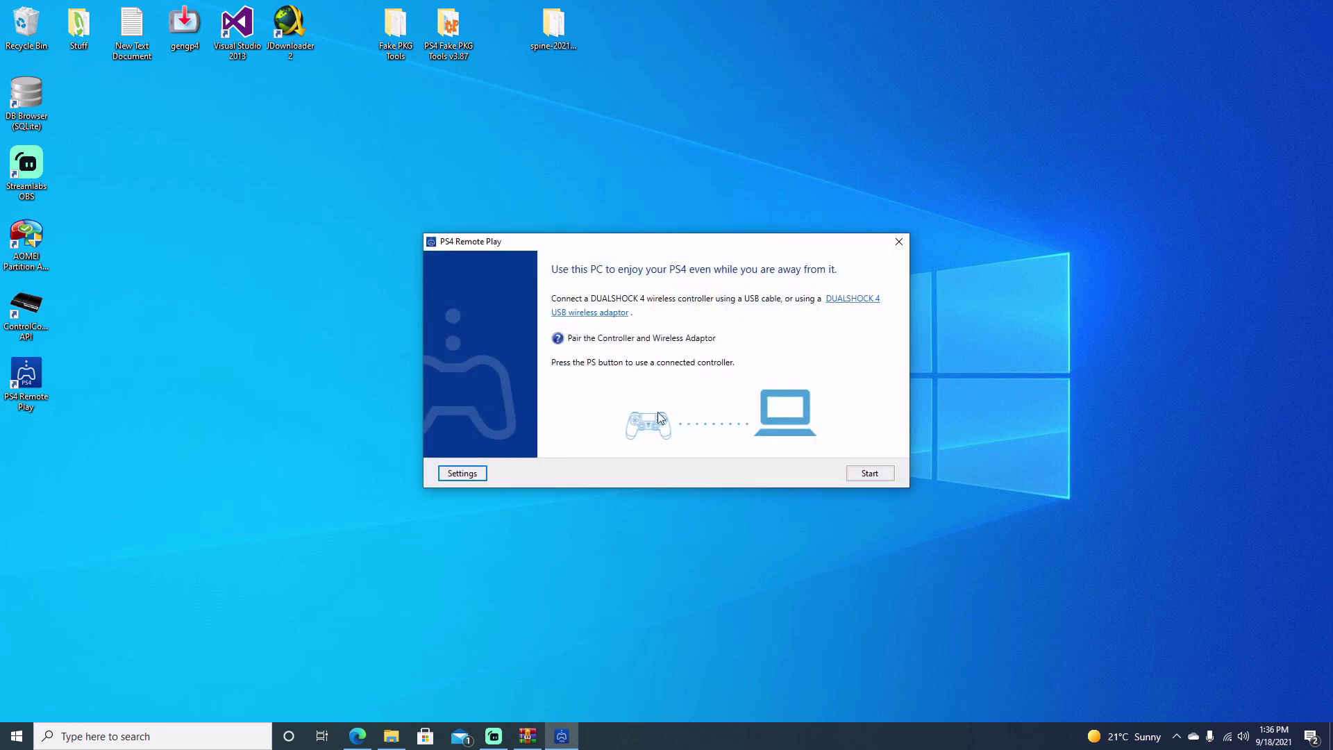
Start PS4 Remote Play's search for the console
left_click(872, 475)
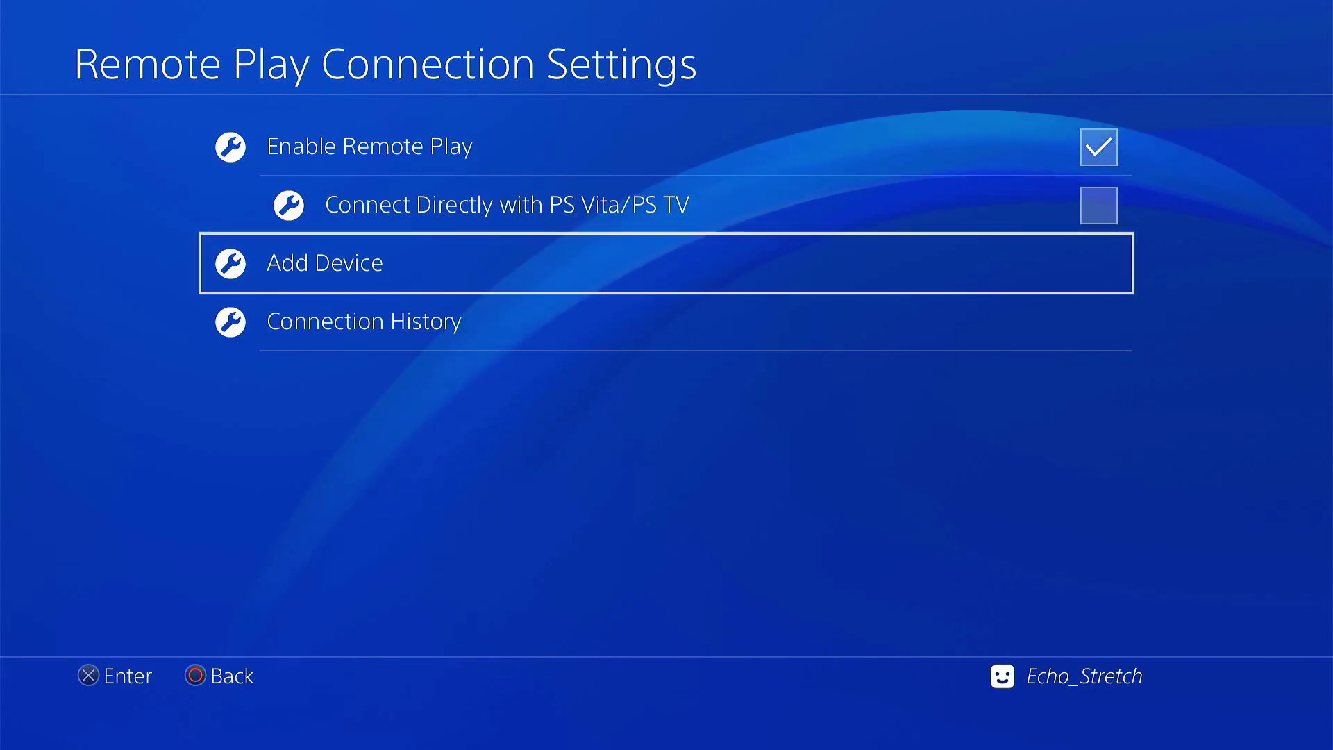
Open Add Device on the PS4 to get a new eight-digit pairing number for manual registration
key("Return")
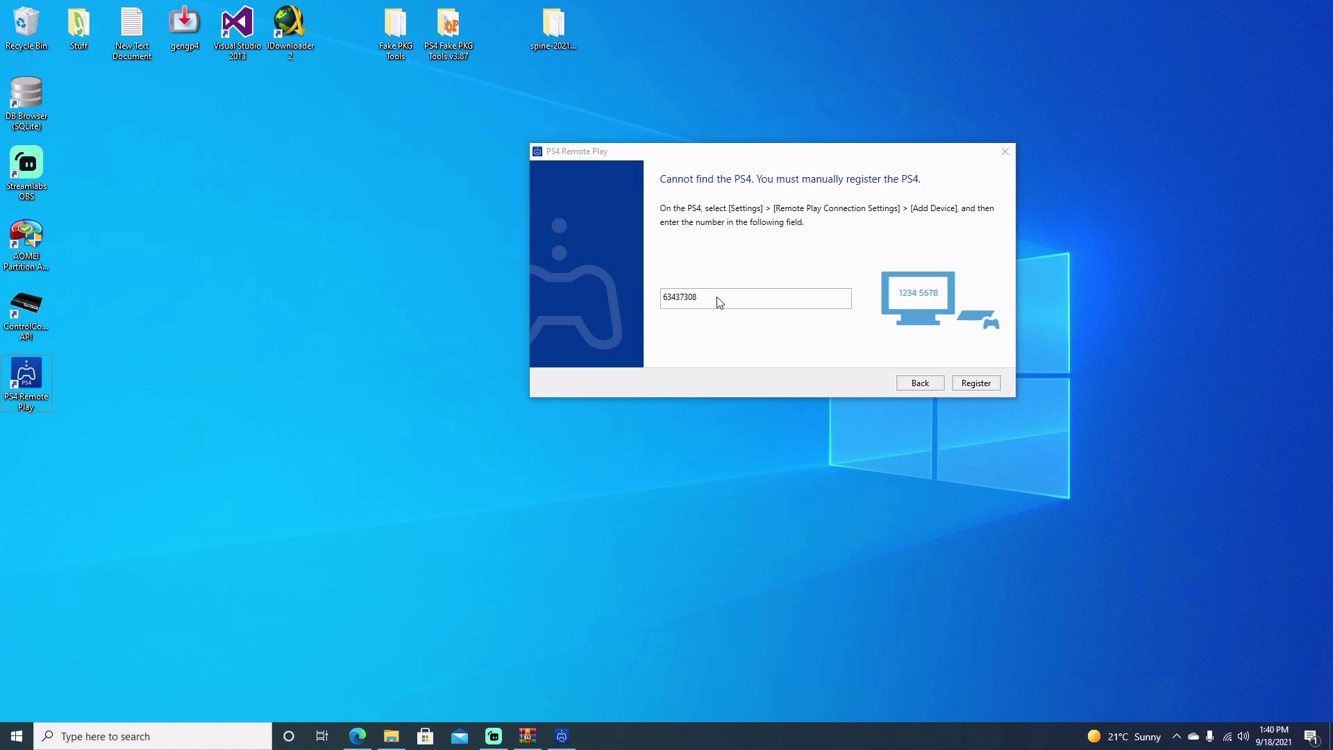
Register the PC with the PS4 using the entered pairing number
left_click(977, 383)
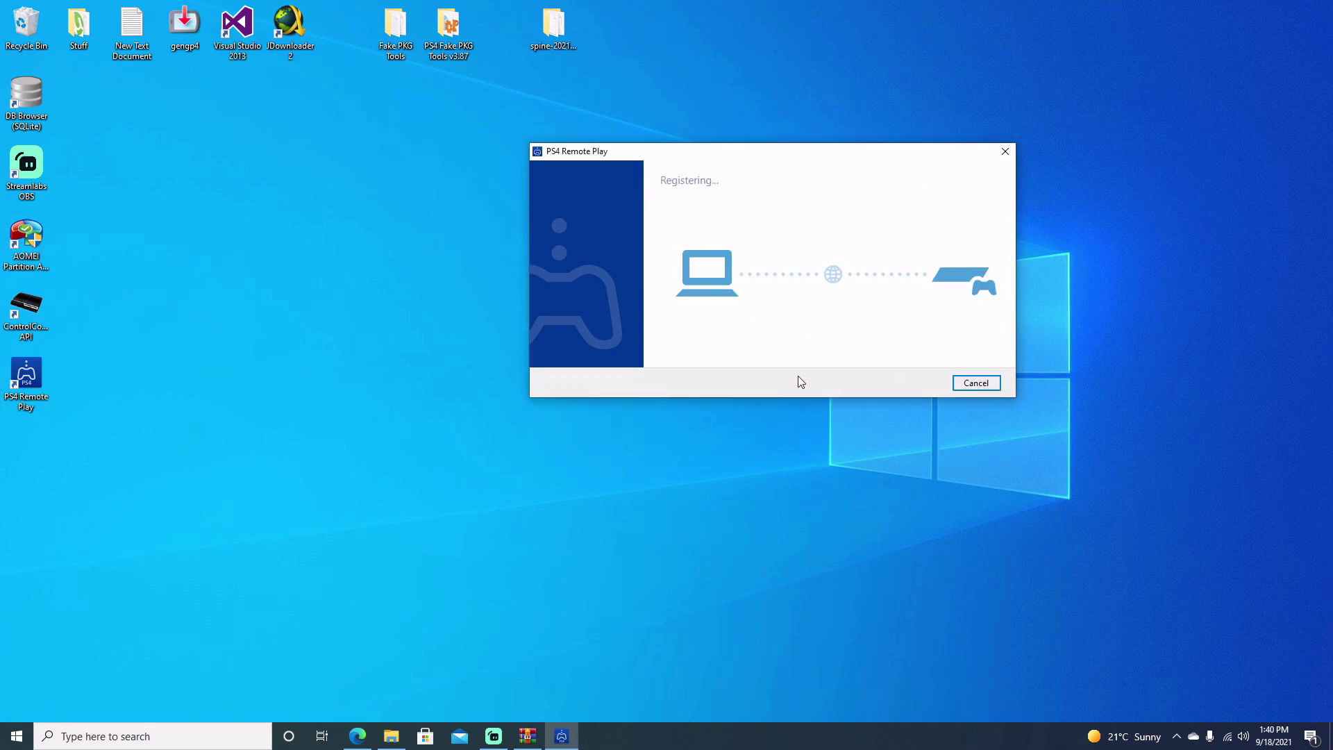